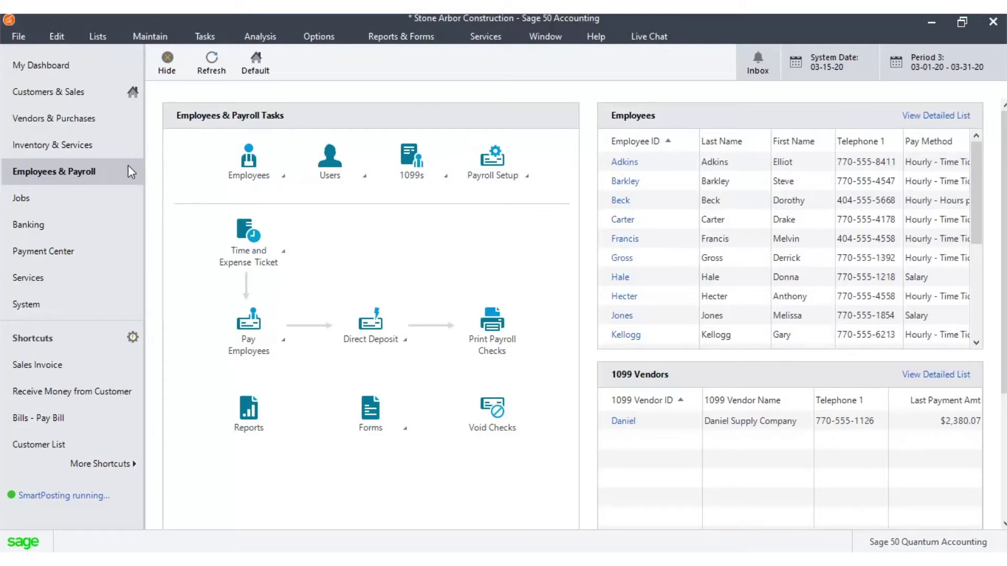
# Step: Open the Employees & Payroll navigation center from the left navigation bar
pyautogui.click(284, 178)
# Step: Start a new employee record with the employee's first and last name and type Both
pyautogui.click(315, 188)
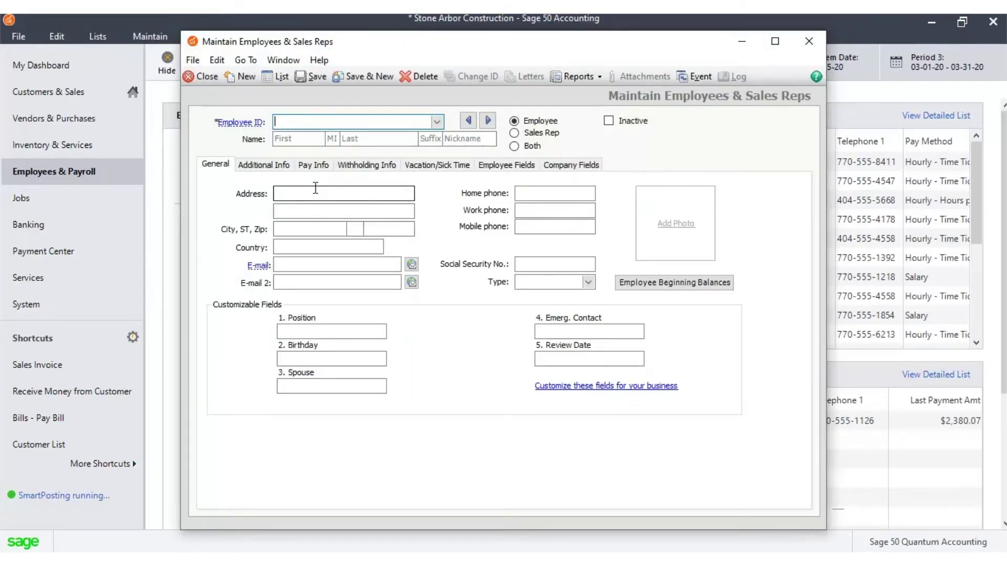
pyautogui.click(312, 139)
pyautogui.write('Cassey')
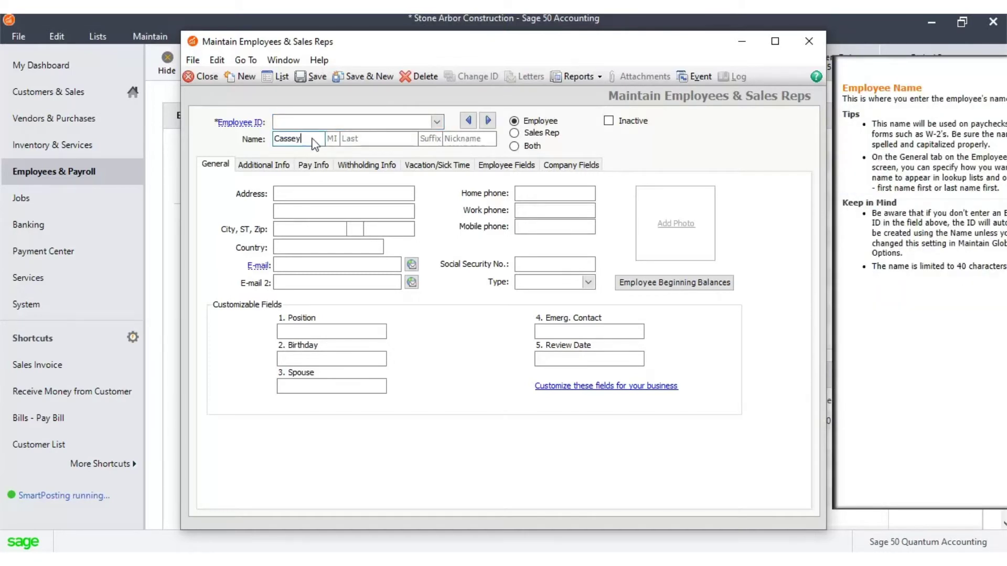
pyautogui.click(362, 139)
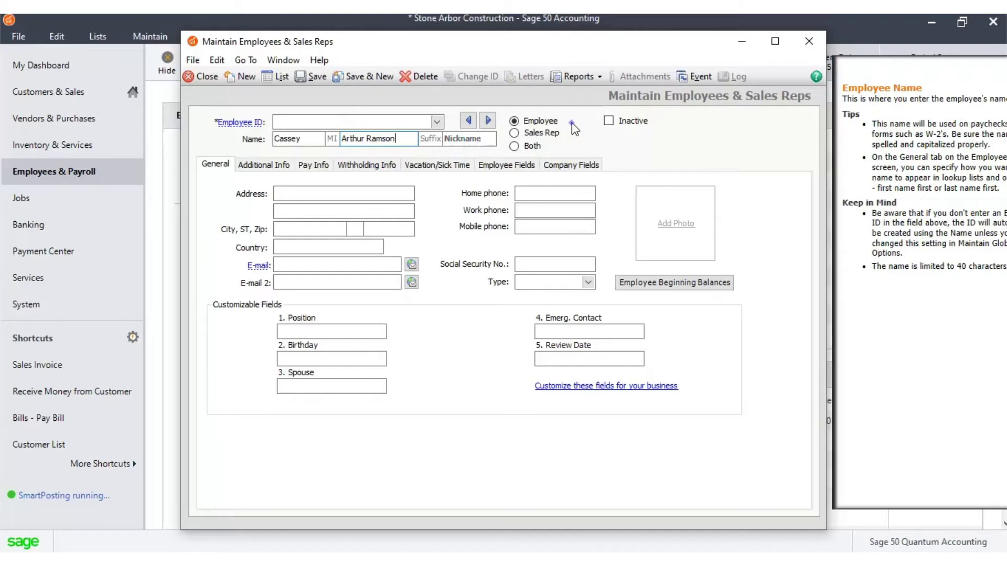
pyautogui.click(543, 135)
pyautogui.click(504, 303)
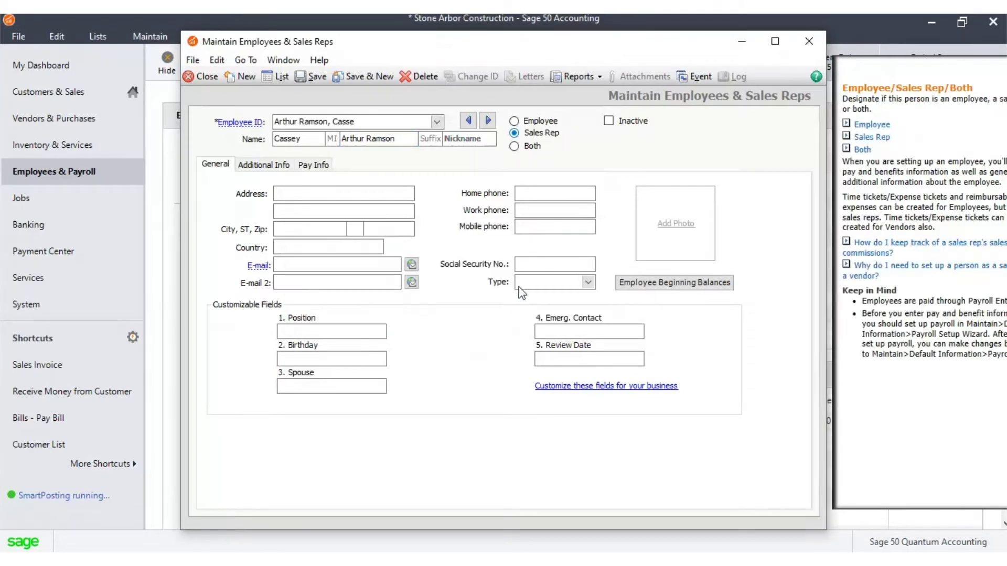
pyautogui.click(531, 149)
# Step: Enter the employee's street address and home phone number
pyautogui.click(411, 197)
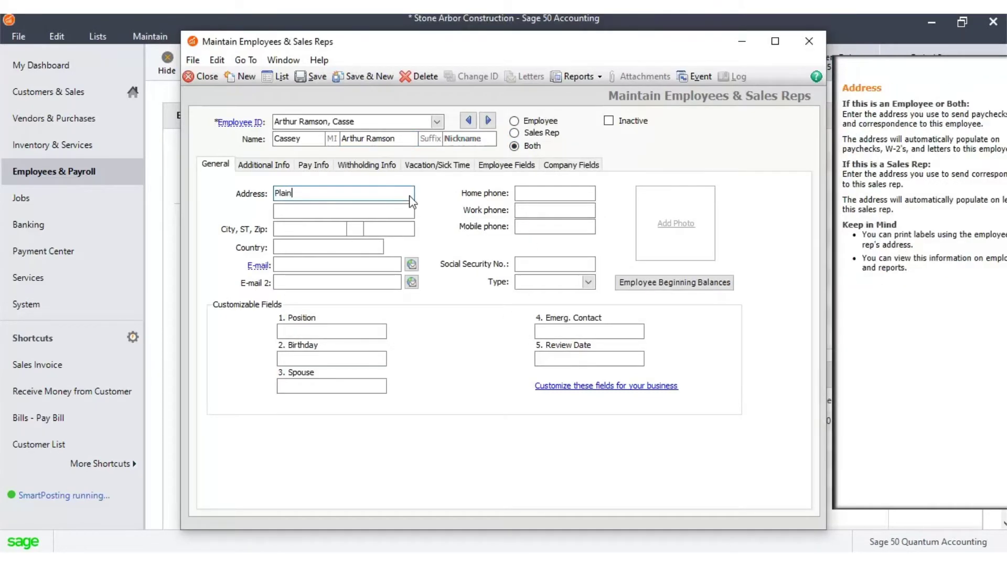
pyautogui.click(544, 195)
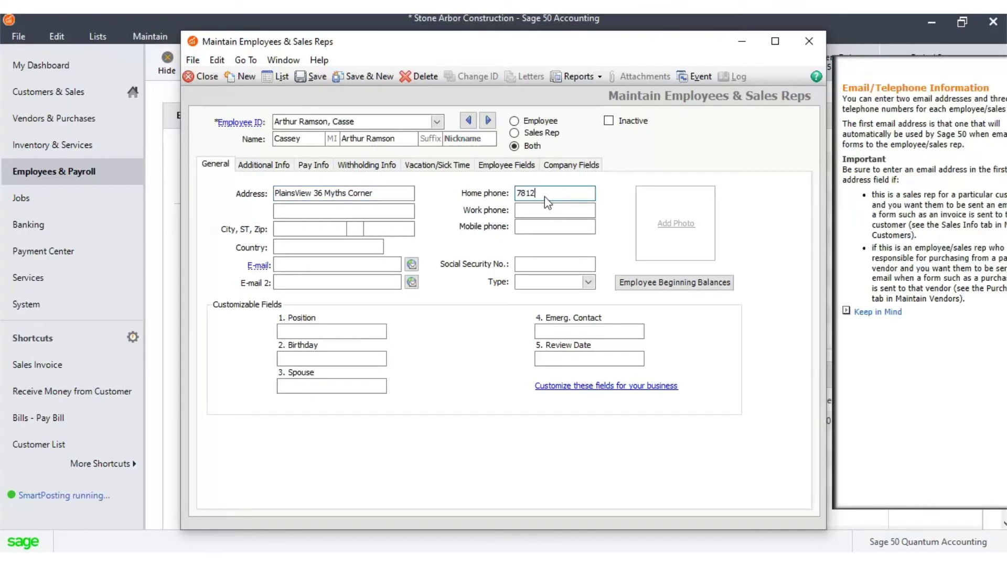
# Step: Try city Stone Mountain and state WY from the address dropdowns
pyautogui.click(340, 232)
pyautogui.click(340, 229)
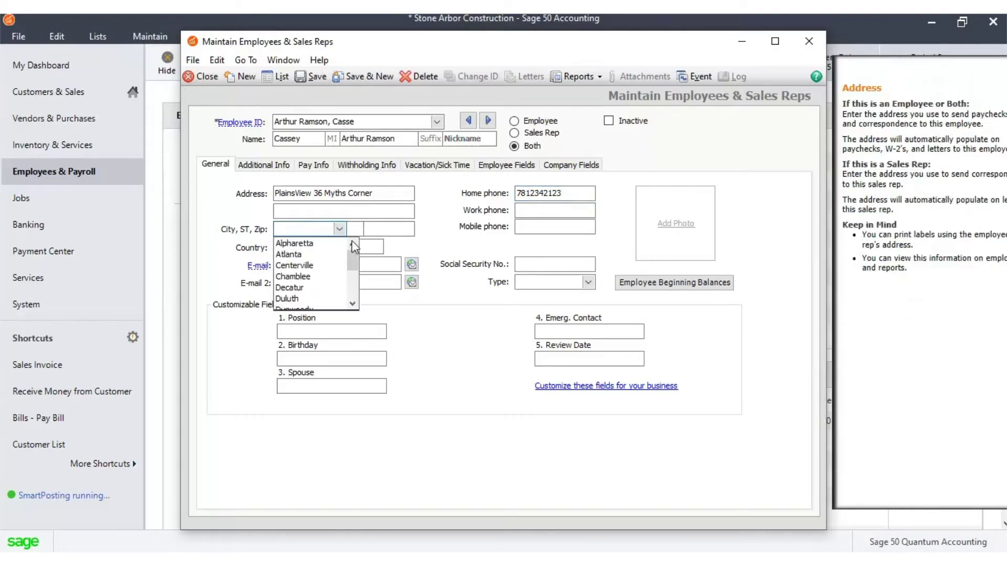
pyautogui.moveTo(353, 253); pyautogui.dragTo(351, 282)
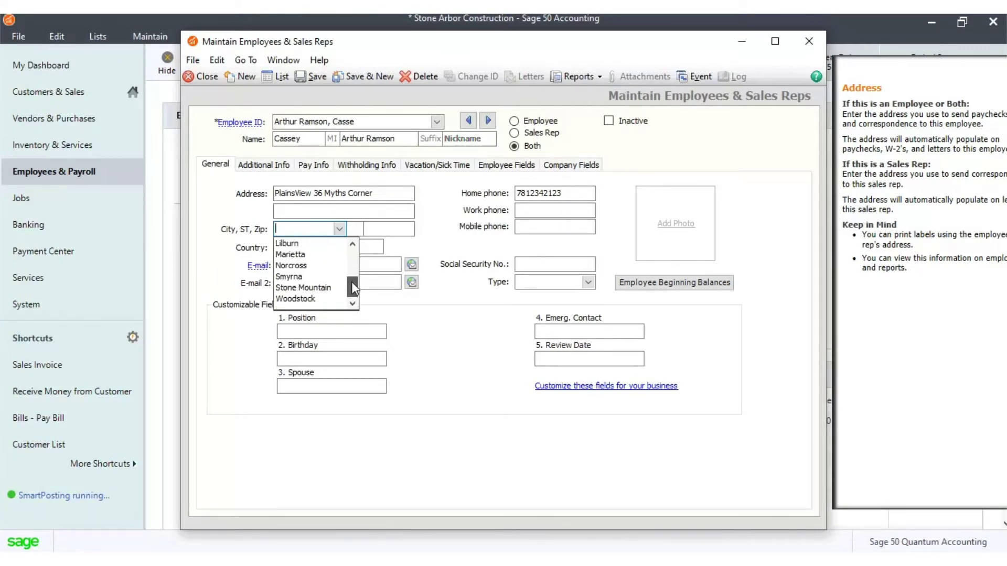
pyautogui.click(338, 286)
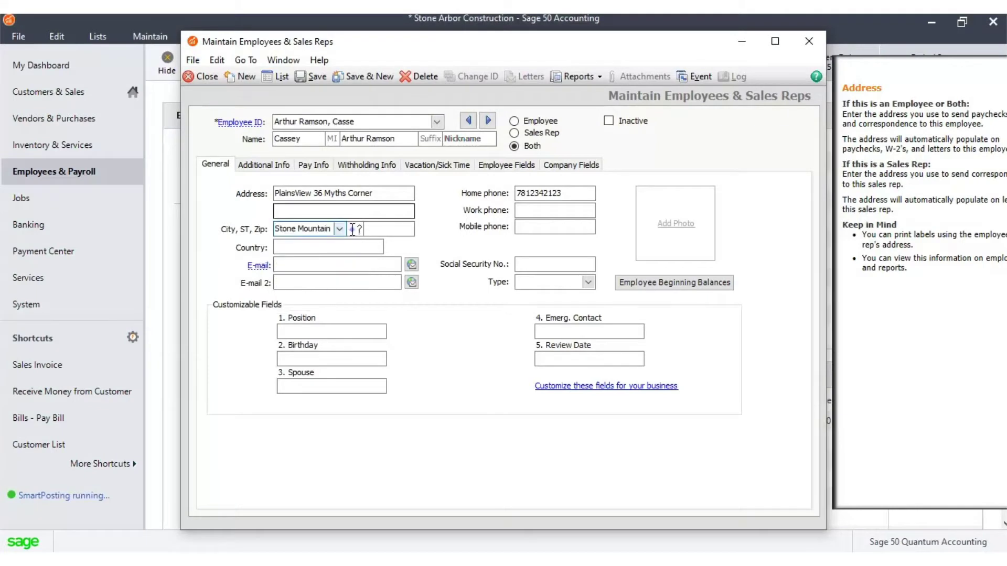
pyautogui.click(370, 229)
pyautogui.moveTo(383, 256); pyautogui.dragTo(386, 301)
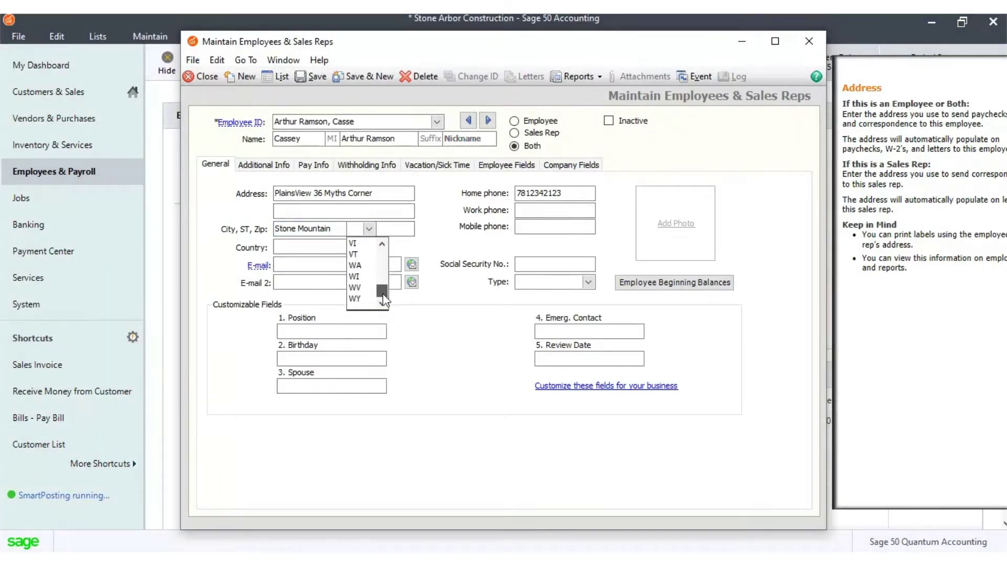
pyautogui.click(354, 298)
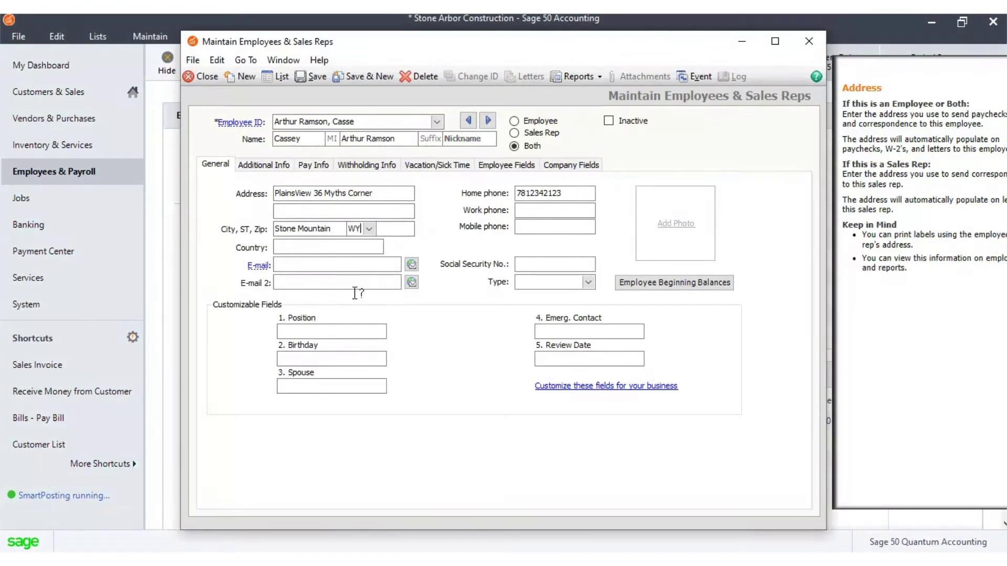
# Step: Change the address to Atlanta, GA, zip 30043, and enter the mobile phone number
pyautogui.click(339, 229)
pyautogui.moveTo(356, 290); pyautogui.dragTo(356, 257)
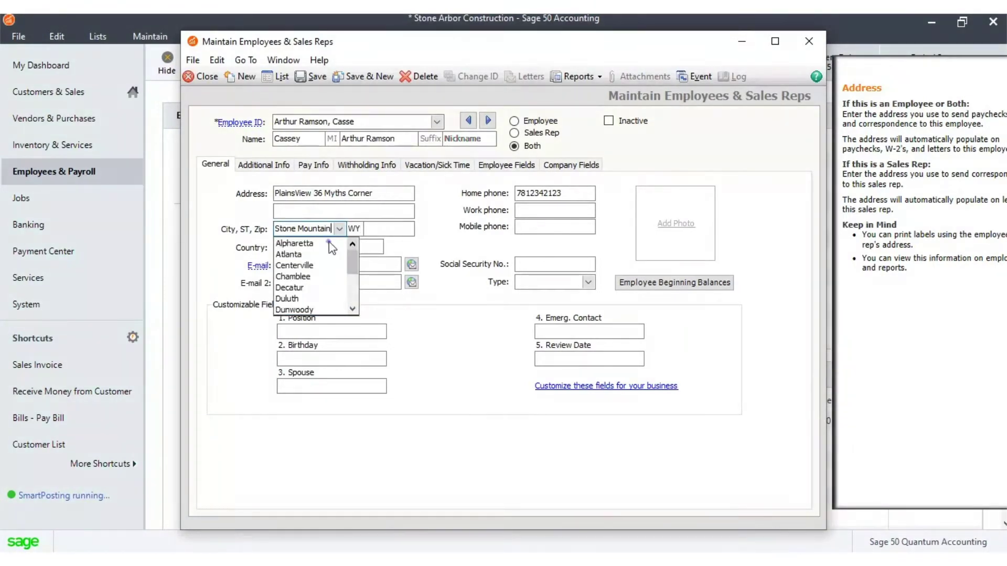
pyautogui.click(333, 244)
pyautogui.click(341, 231)
pyautogui.click(317, 252)
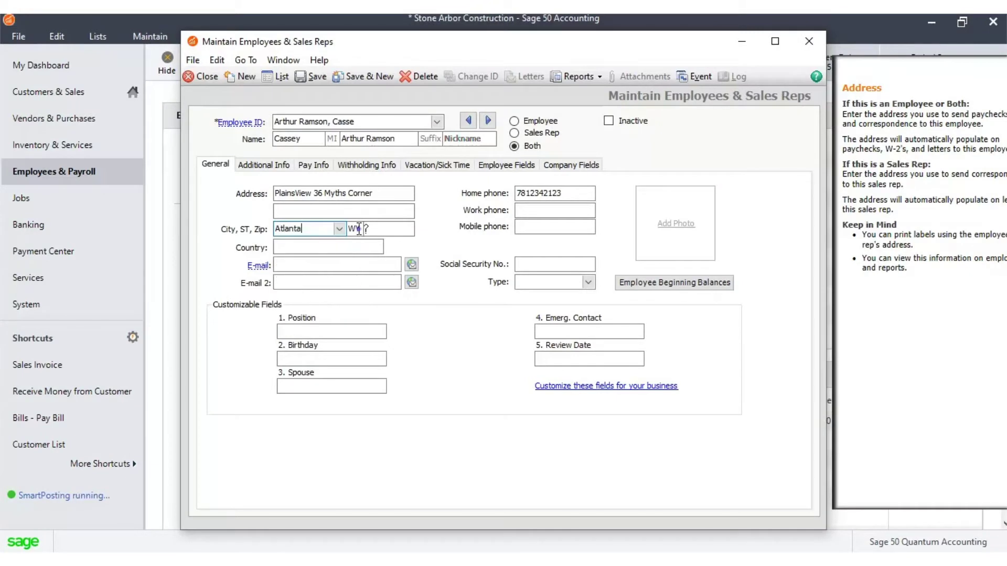
pyautogui.click(368, 229)
pyautogui.click(362, 229)
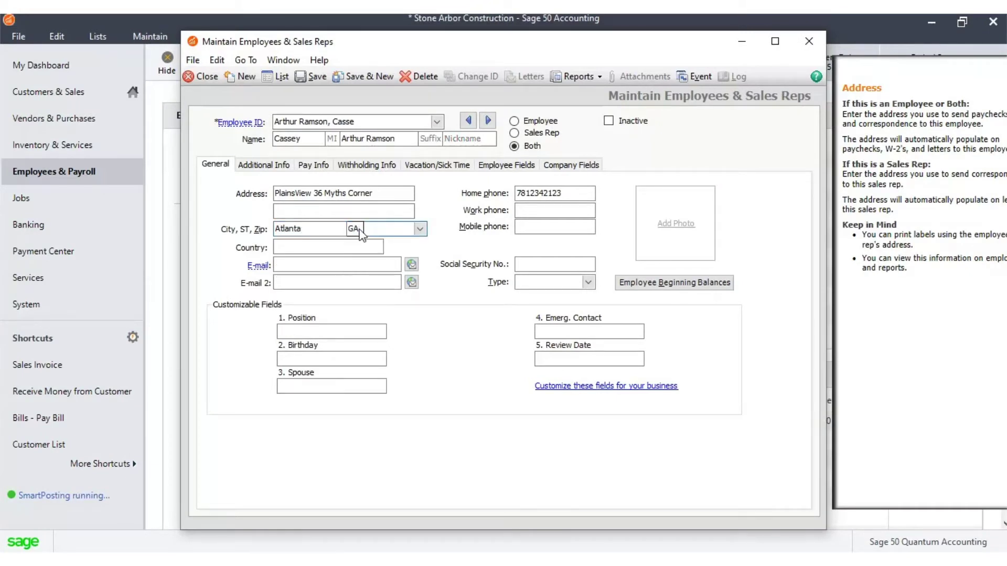
pyautogui.click(419, 229)
pyautogui.click(377, 298)
pyautogui.click(550, 226)
pyautogui.write('91234615')
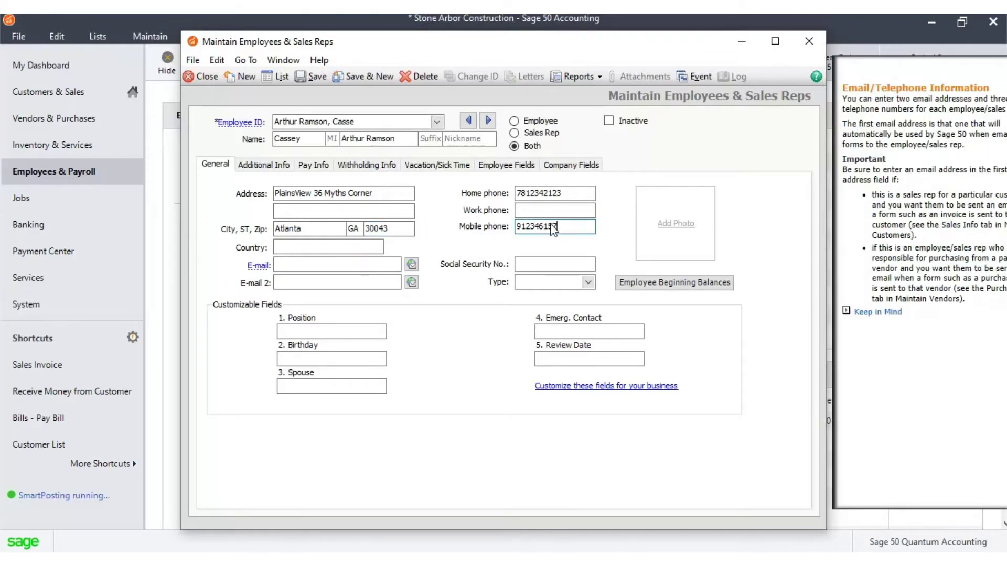
pyautogui.write('7')
# Step: Set country to USA and enter the employee's e-mail address and Social Security number
pyautogui.click(377, 247)
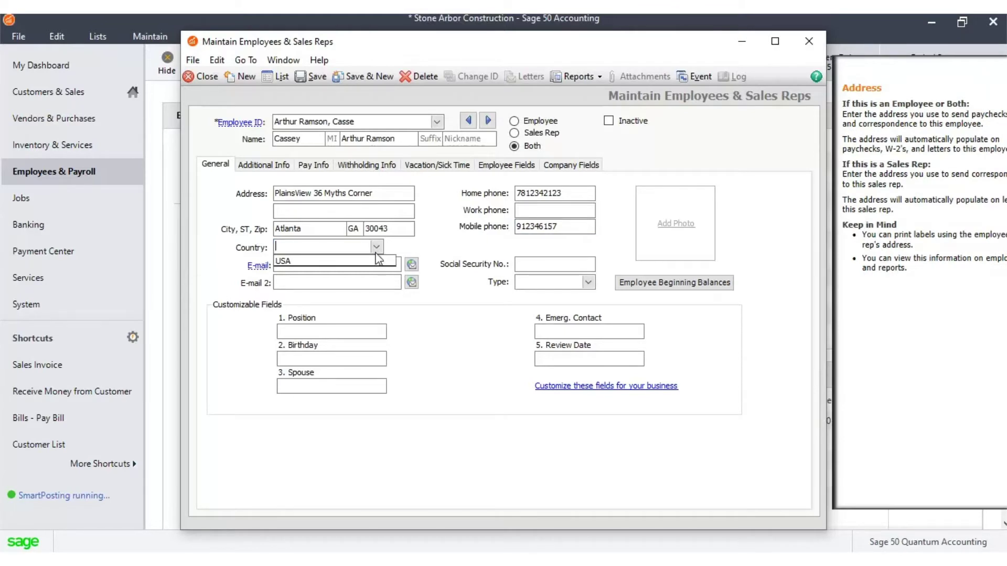
pyautogui.click(380, 262)
pyautogui.click(385, 271)
pyautogui.write('Cassey')
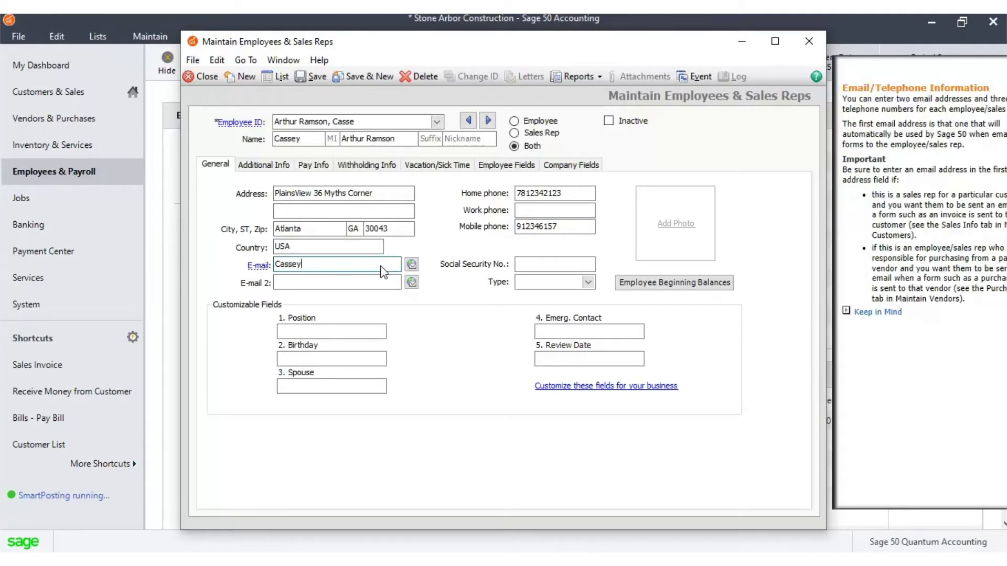
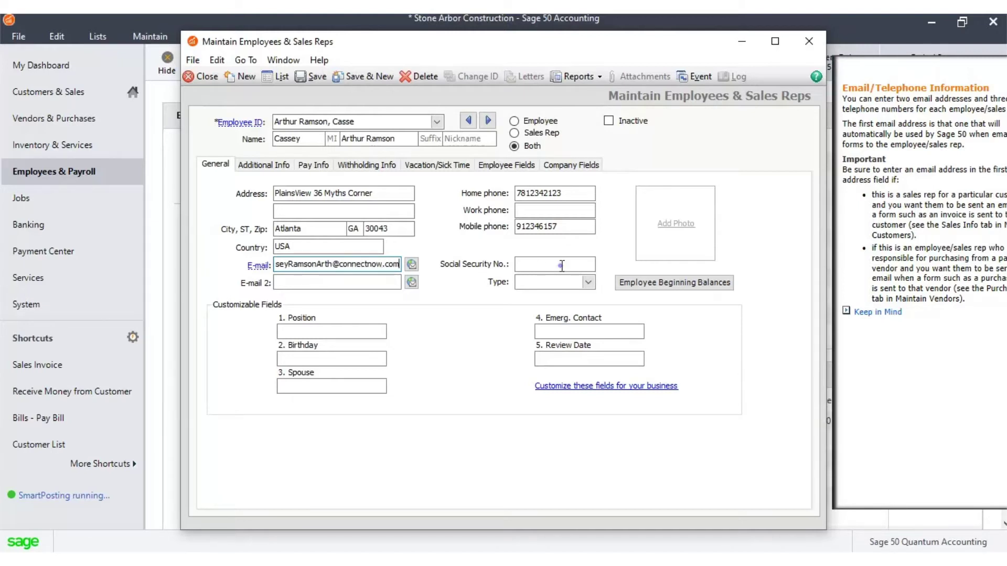
pyautogui.click(559, 264)
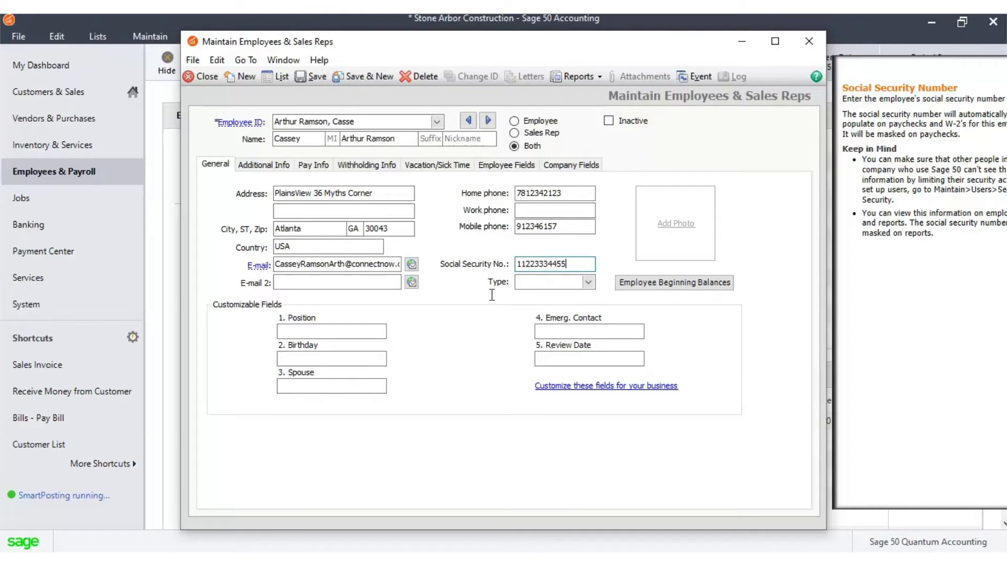
pyautogui.click(355, 334)
pyautogui.write('Sr. Overseer')
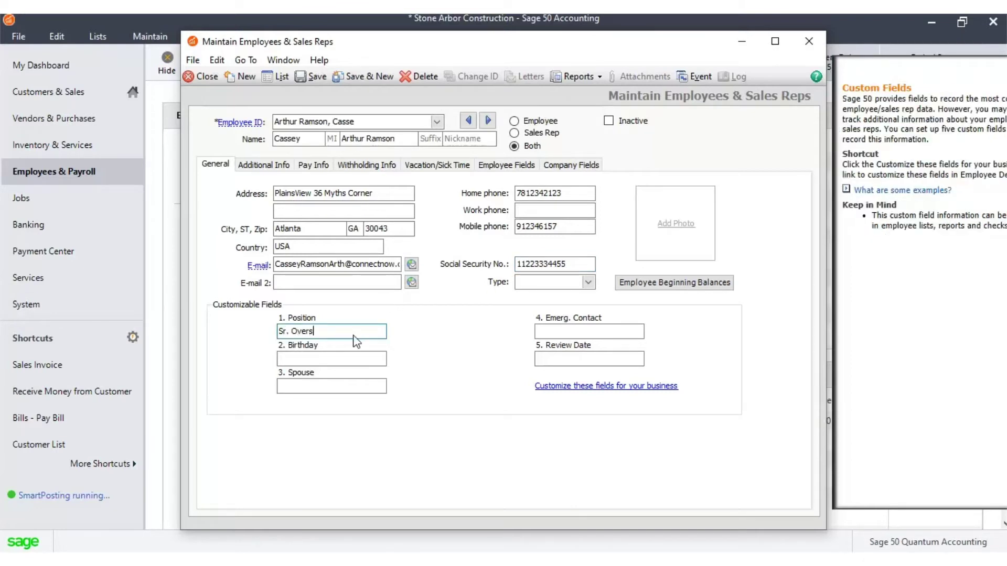
pyautogui.click(321, 359)
pyautogui.write('12.02.1990')
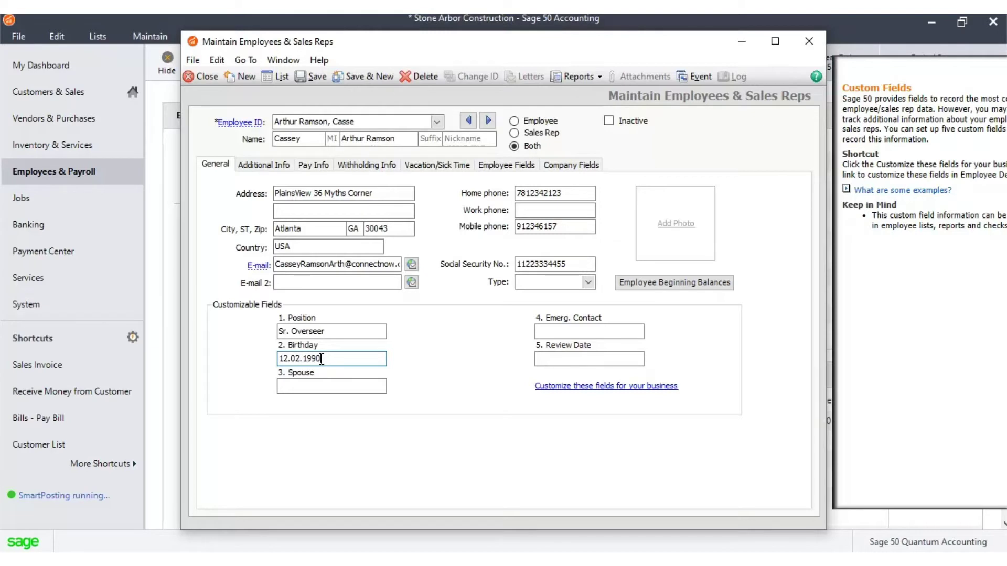
pyautogui.click(337, 385)
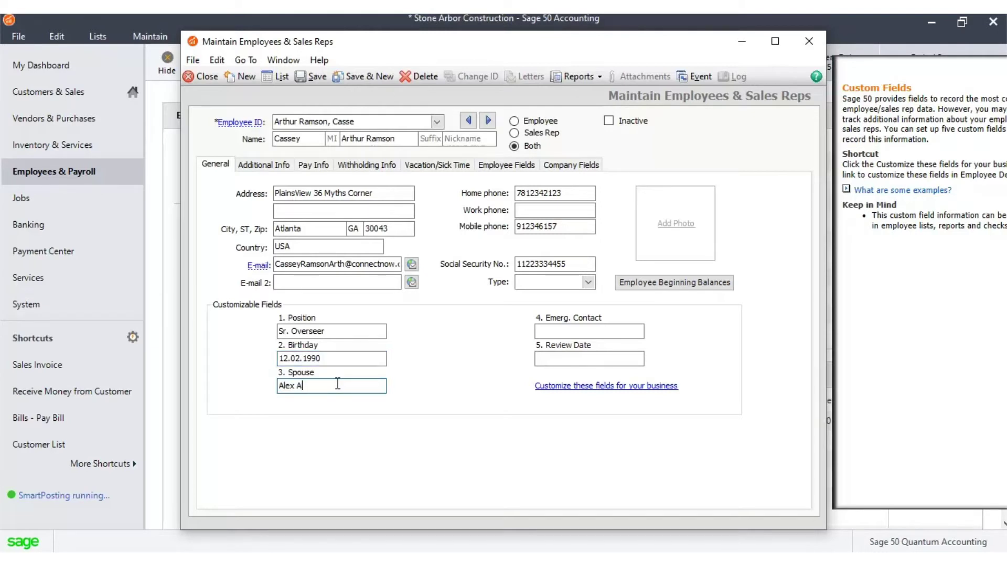
pyautogui.click(567, 330)
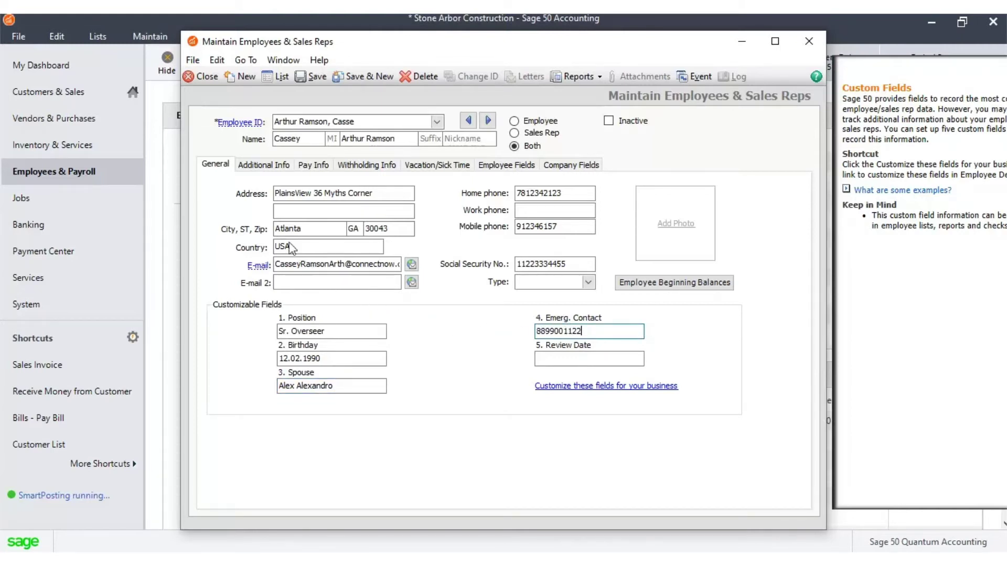
# Step: On the Additional Info tab, enter Husband as the emergency contact relationship
pyautogui.click(268, 163)
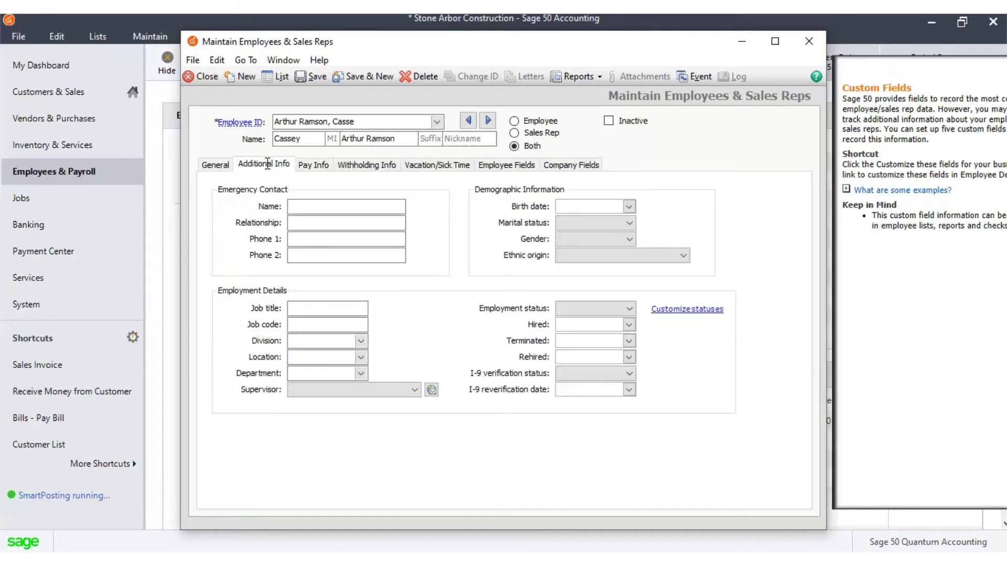
pyautogui.click(300, 208)
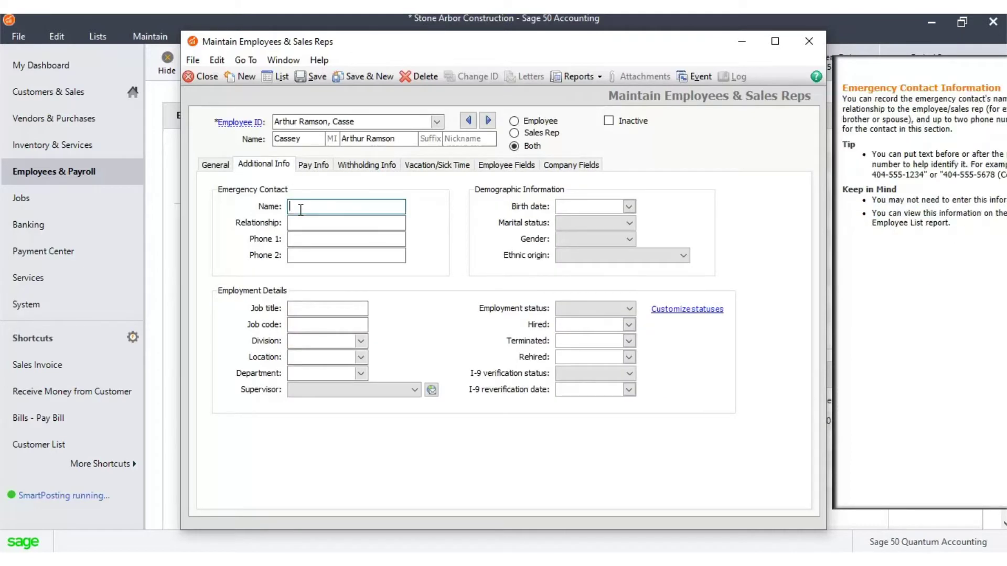
pyautogui.click(300, 224)
pyautogui.write('Husband')
pyautogui.click(318, 208)
pyautogui.click(208, 165)
pyautogui.hotkey('ctrl', 'Tab')
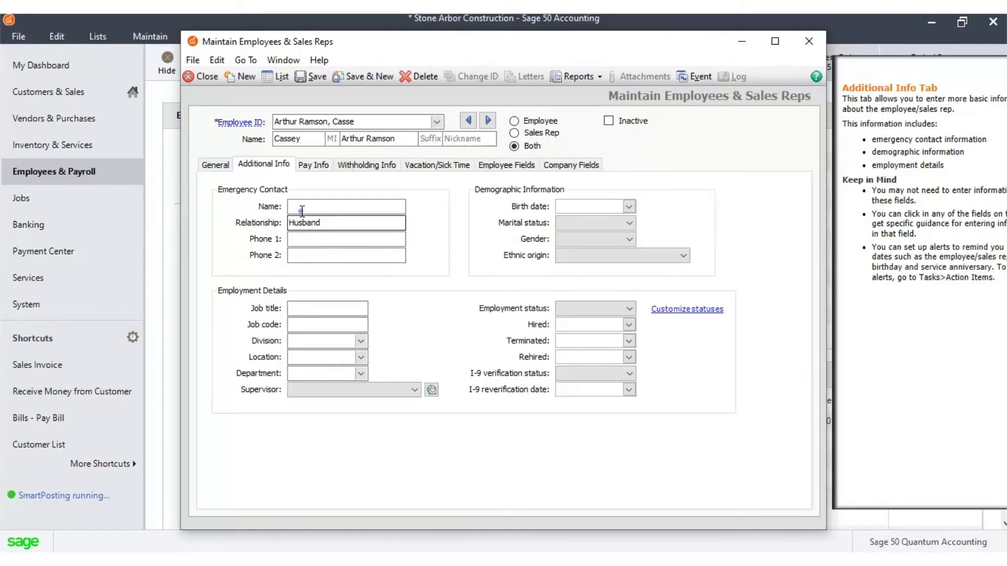
# Step: Enter the emergency contact's name and capitalise the surname's first letter
pyautogui.click(302, 210)
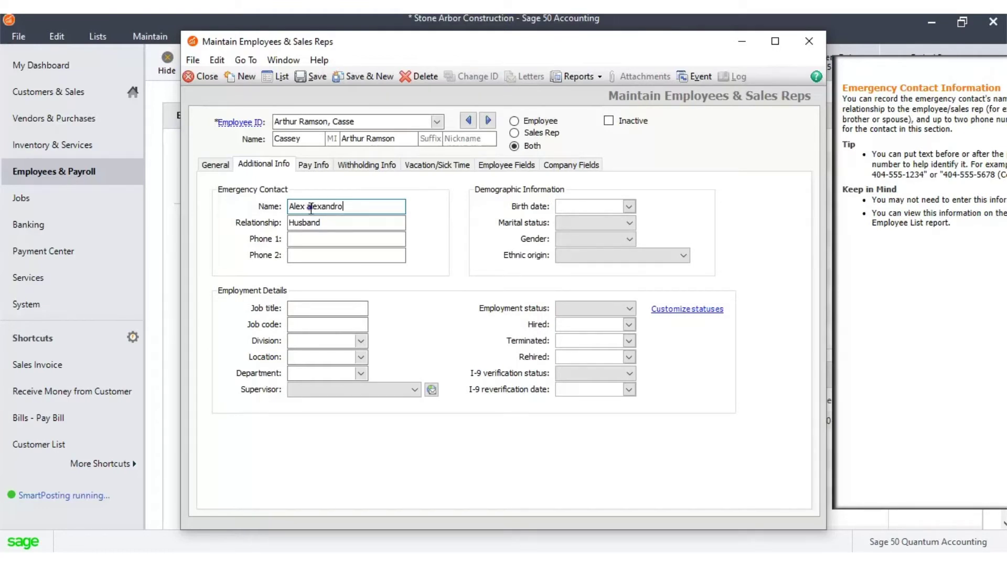
pyautogui.click(310, 208)
pyautogui.press('BackSpace')
pyautogui.write('A')
pyautogui.click(393, 225)
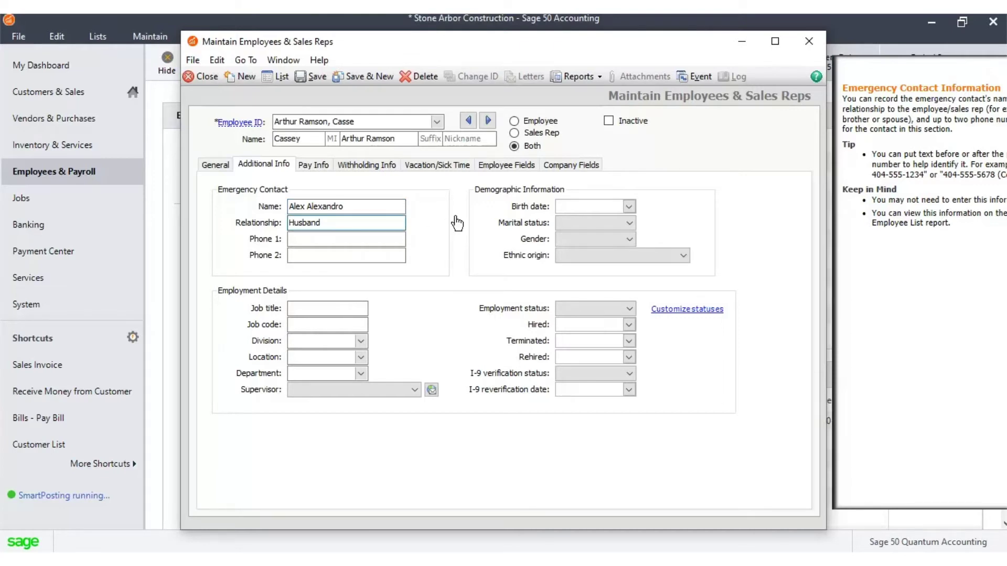
# Step: Pick June 24, 1991 as the birth date from the calendar
pyautogui.click(629, 208)
pyautogui.click(636, 227)
pyautogui.click(564, 227)
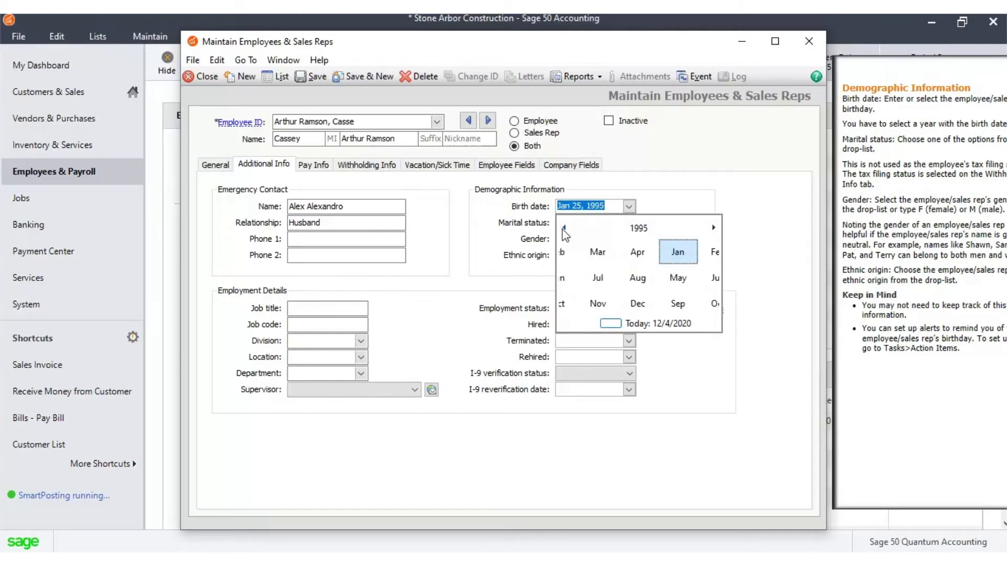
pyautogui.click(564, 228)
pyautogui.click(613, 279)
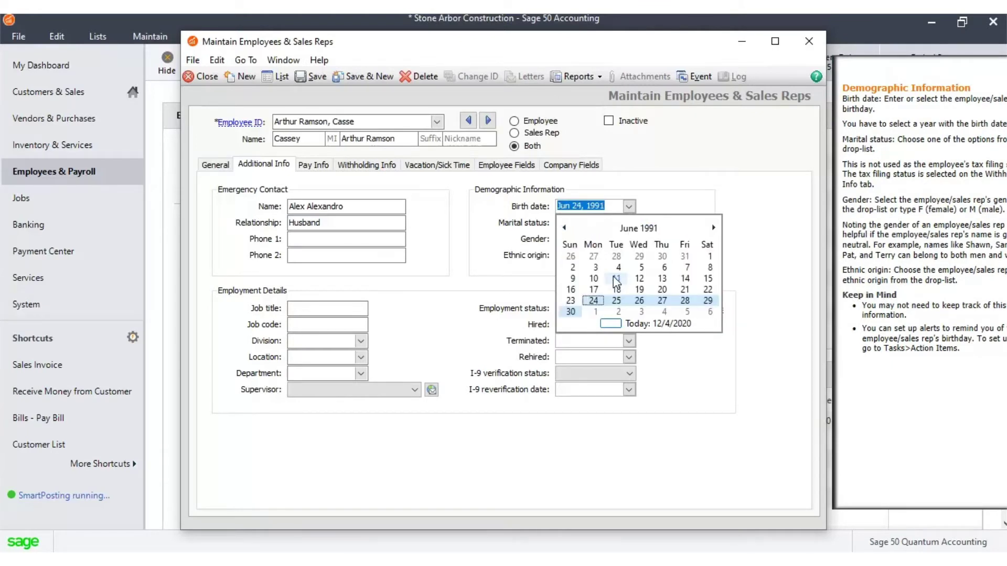
pyautogui.click(594, 302)
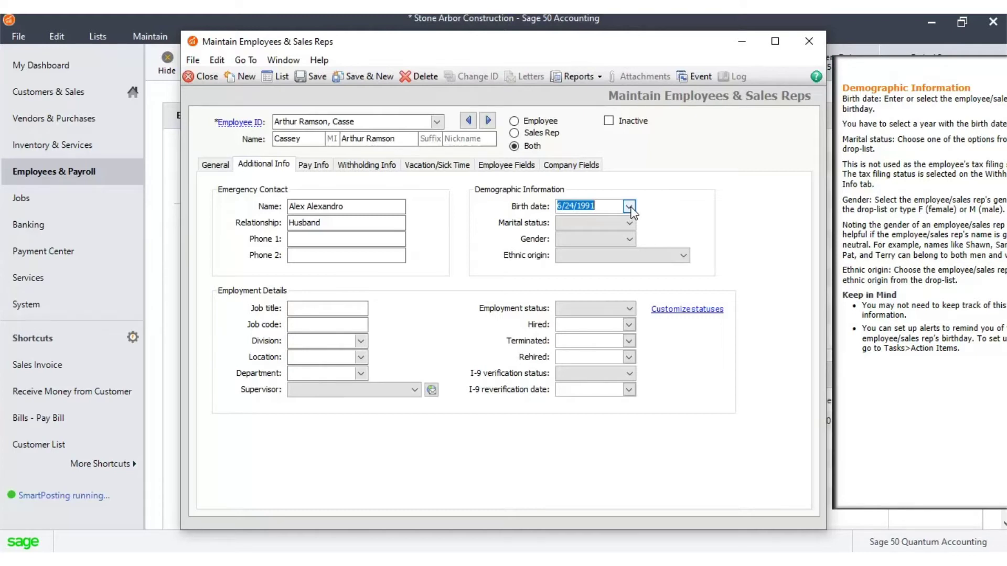
pyautogui.click(629, 223)
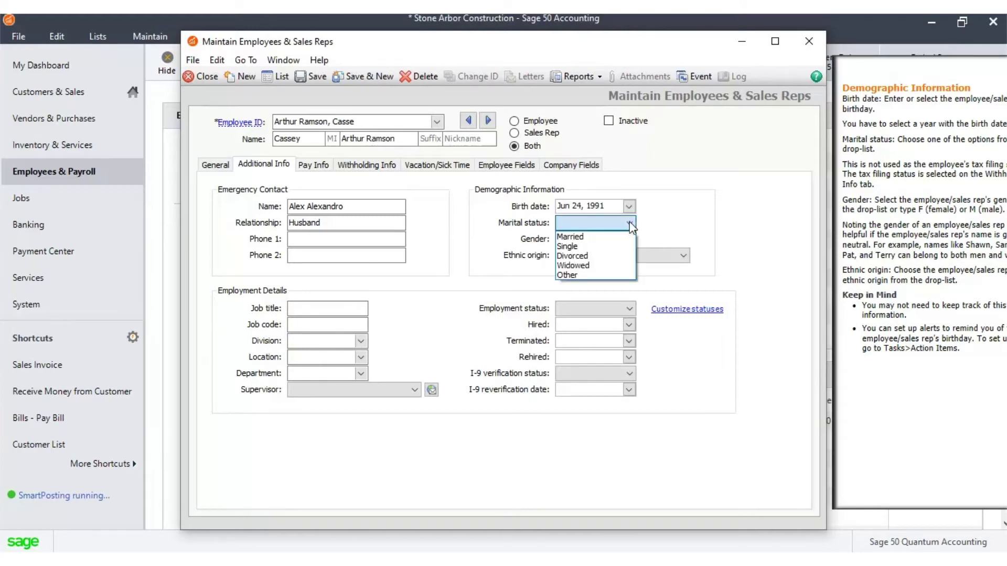
pyautogui.click(619, 237)
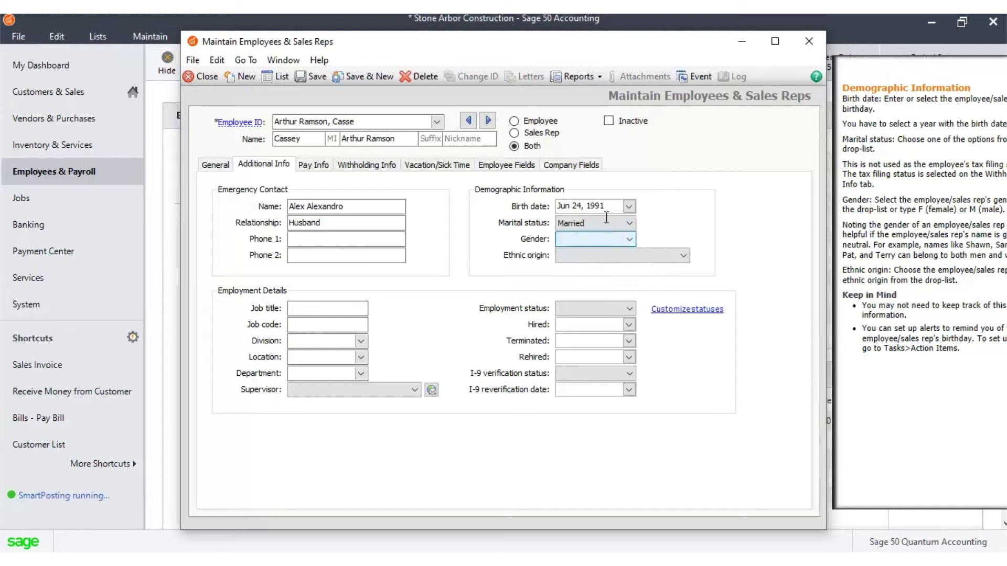
pyautogui.click(606, 202)
pyautogui.write('12/02/1990')
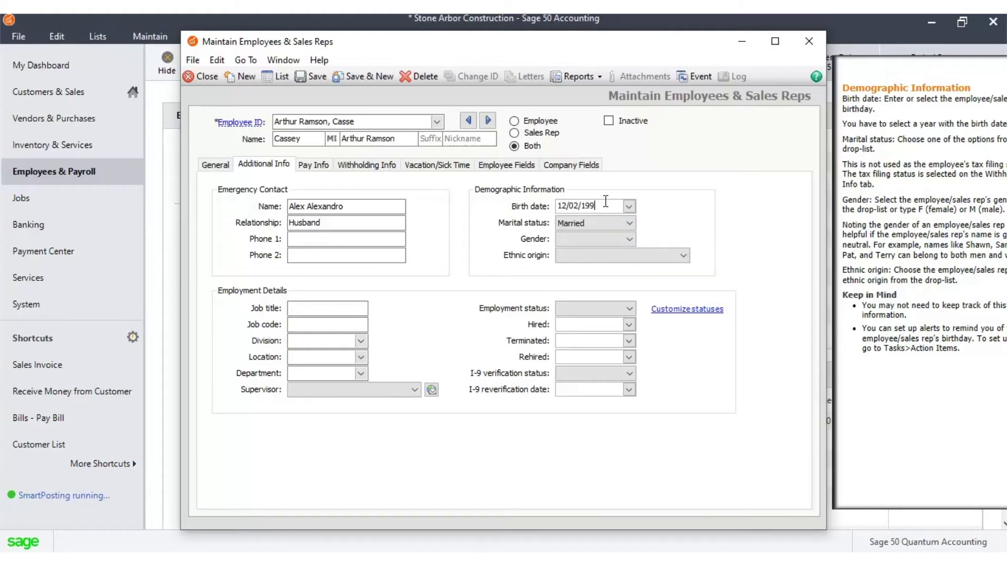
pyautogui.click(628, 240)
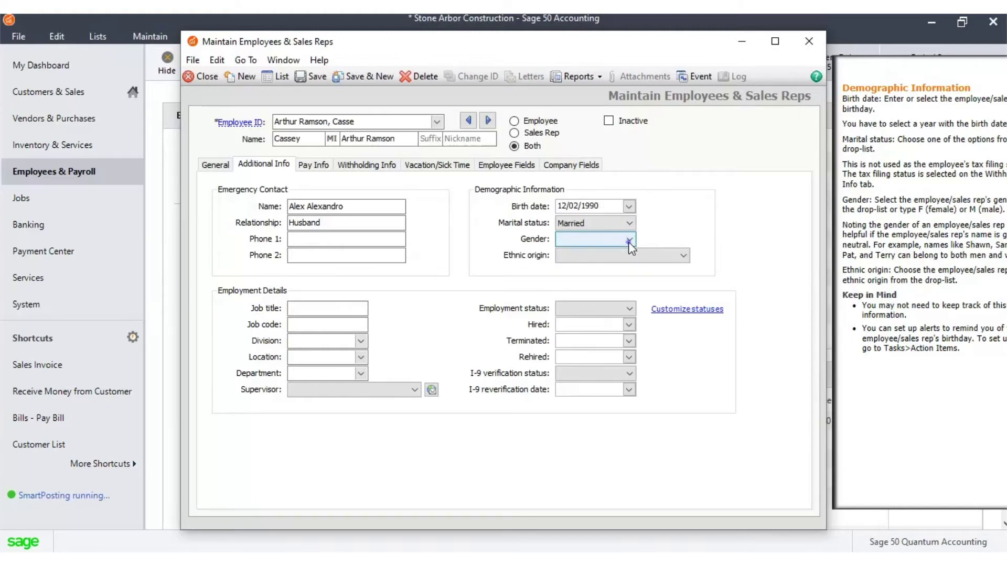
pyautogui.click(619, 263)
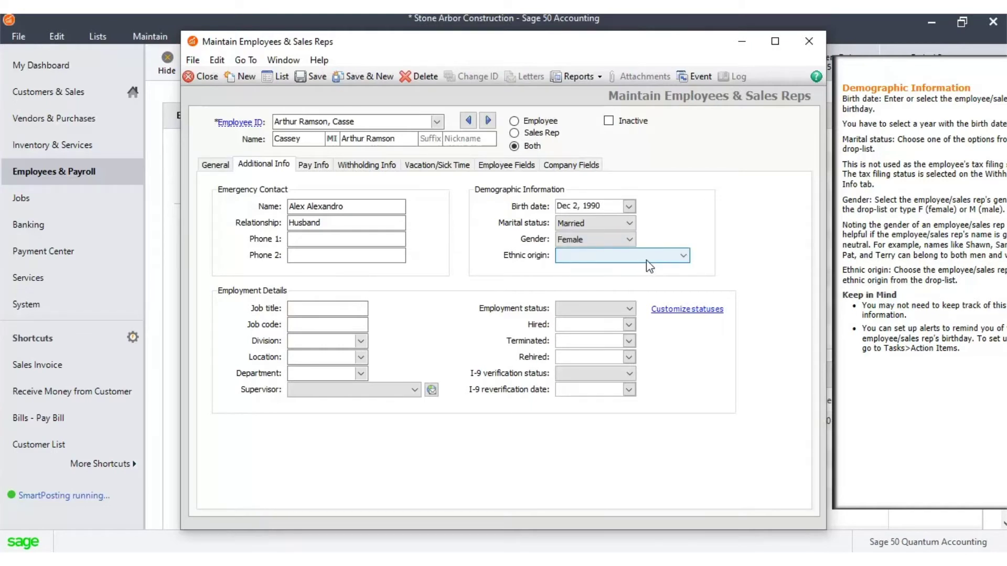
pyautogui.click(651, 256)
pyautogui.click(632, 290)
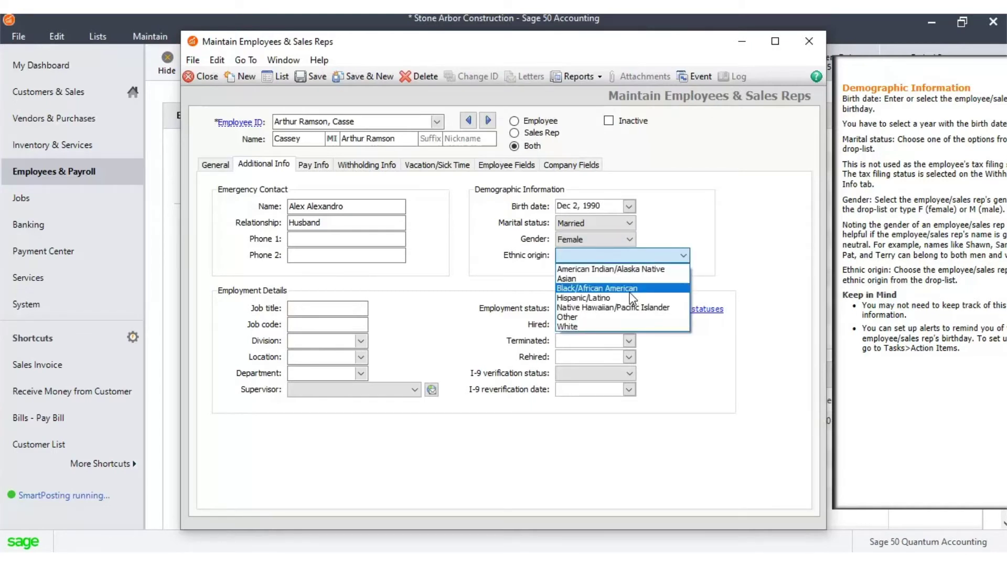
# Step: Set ethnic origin White, job title Sr. Overseer and job code 1111
pyautogui.click(627, 328)
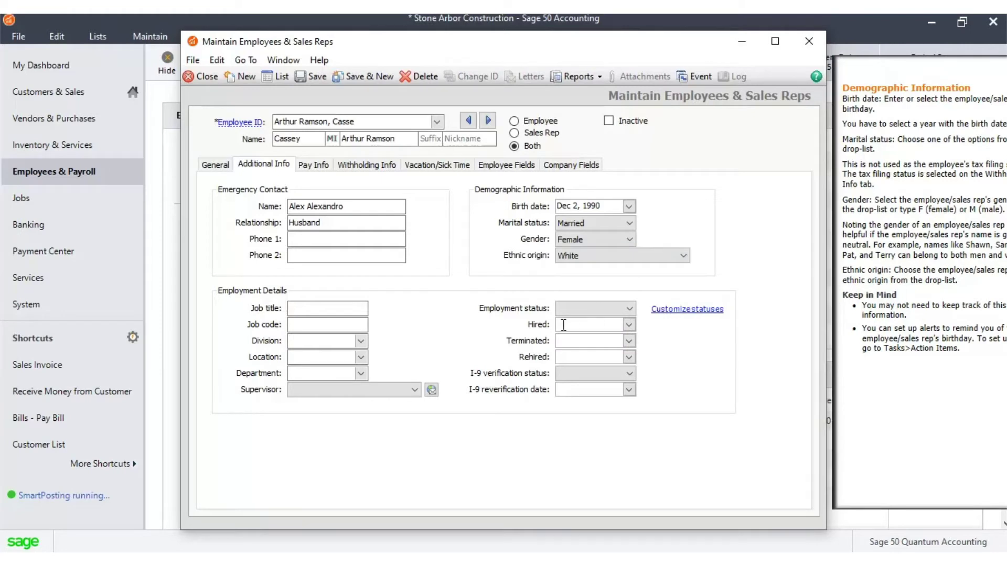
pyautogui.click(367, 311)
pyautogui.write('Sr.')
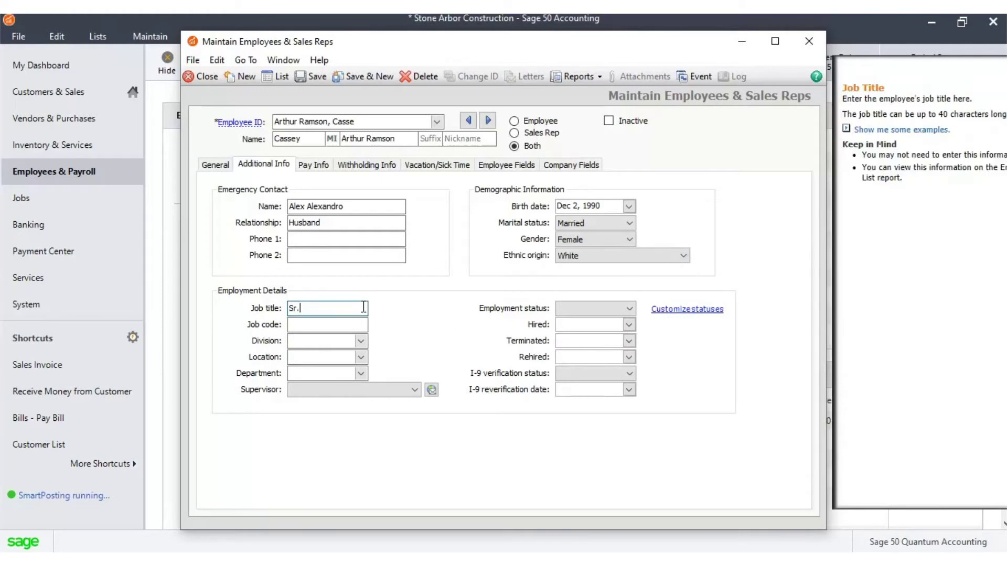
pyautogui.write(' Overseer')
pyautogui.click(337, 328)
pyautogui.write('11112')
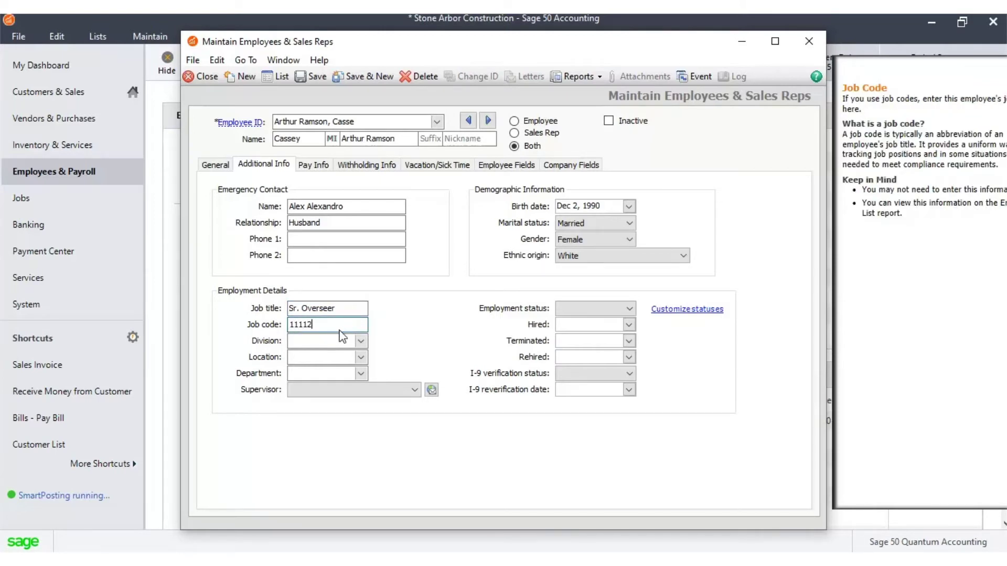
pyautogui.click(360, 344)
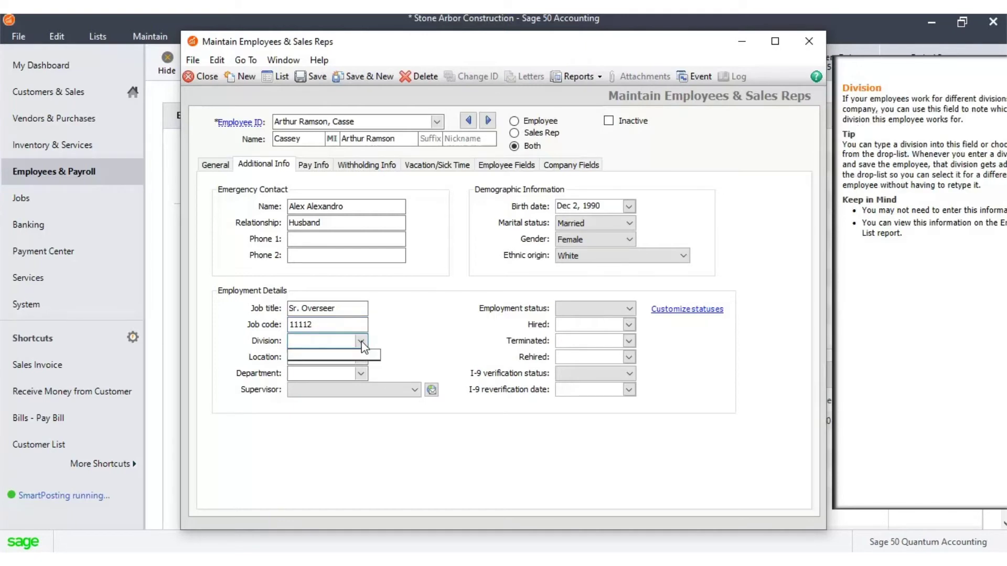
# Step: Set status Current Employee, division Production, hire date March 1, 2020, and I-9 status Yes
pyautogui.click(629, 310)
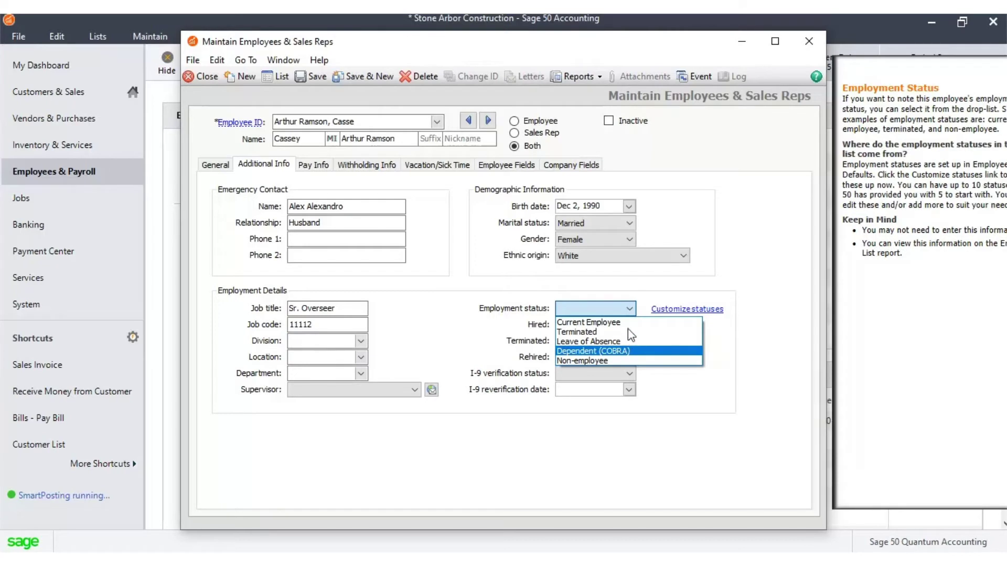
pyautogui.click(628, 323)
pyautogui.click(363, 343)
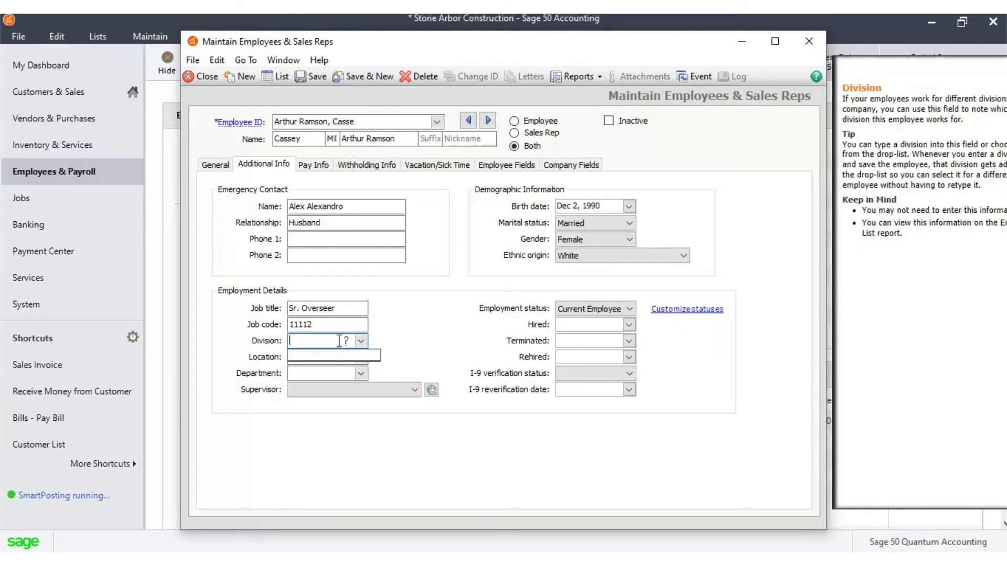
pyautogui.write('Production')
pyautogui.press('Tab')
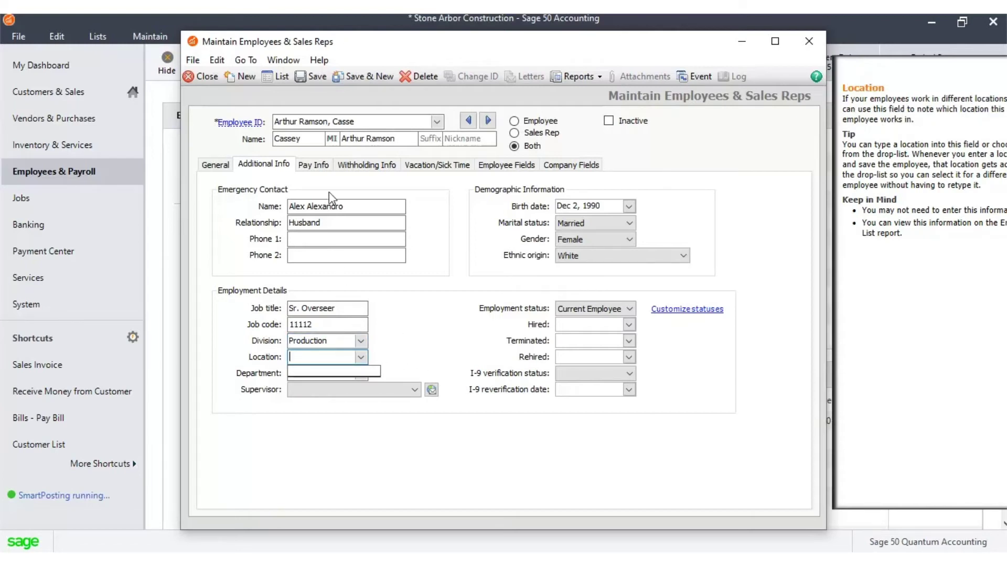
pyautogui.click(629, 324)
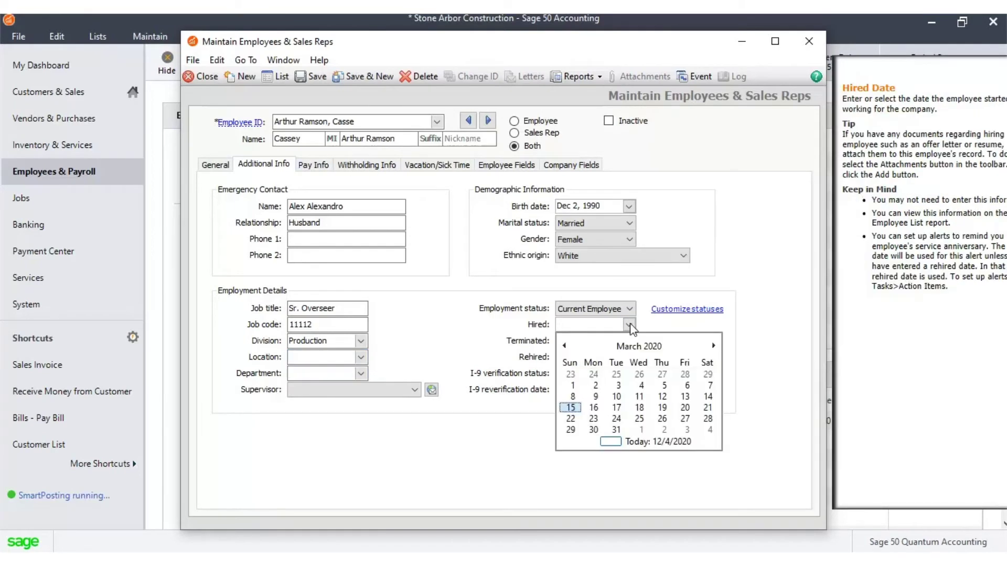
pyautogui.click(573, 386)
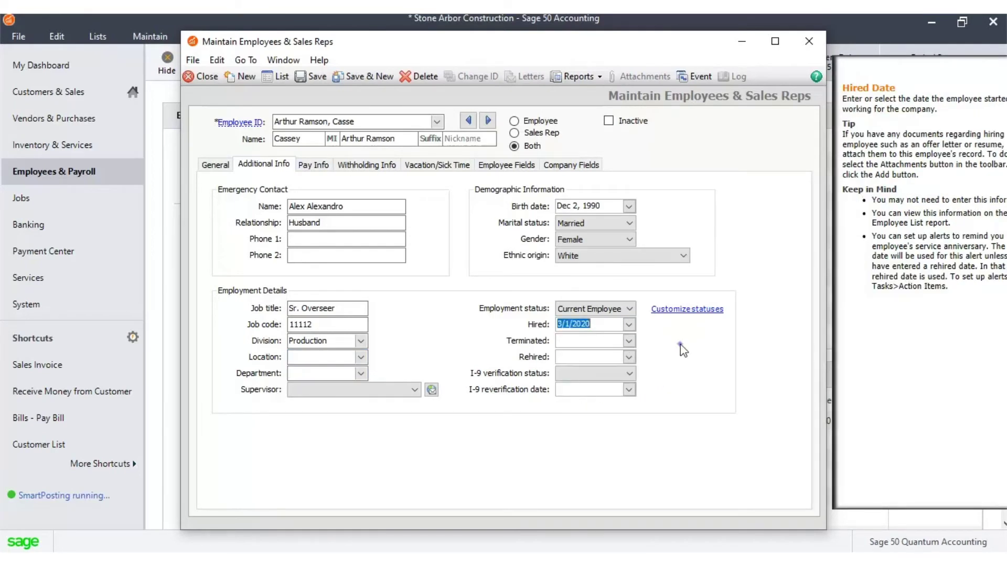
pyautogui.click(629, 373)
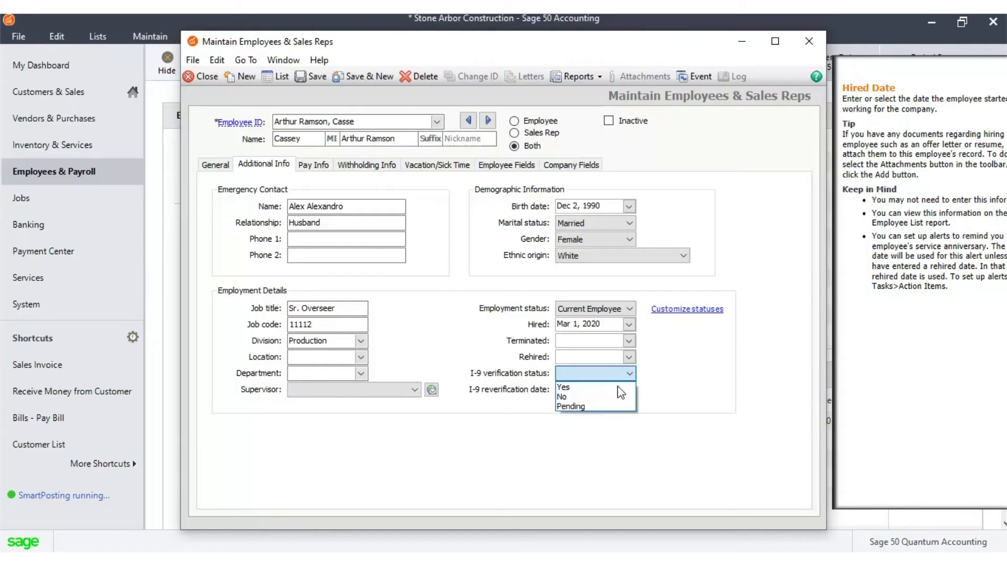
pyautogui.click(618, 388)
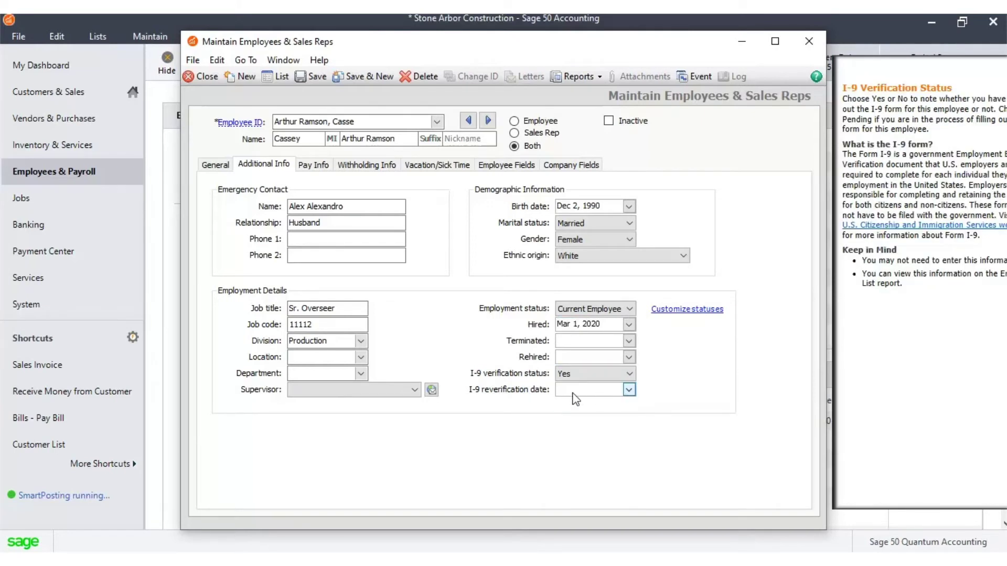
# Step: Choose the supervisor, set department MGMT, and leave location empty
pyautogui.click(415, 390)
pyautogui.click(363, 369)
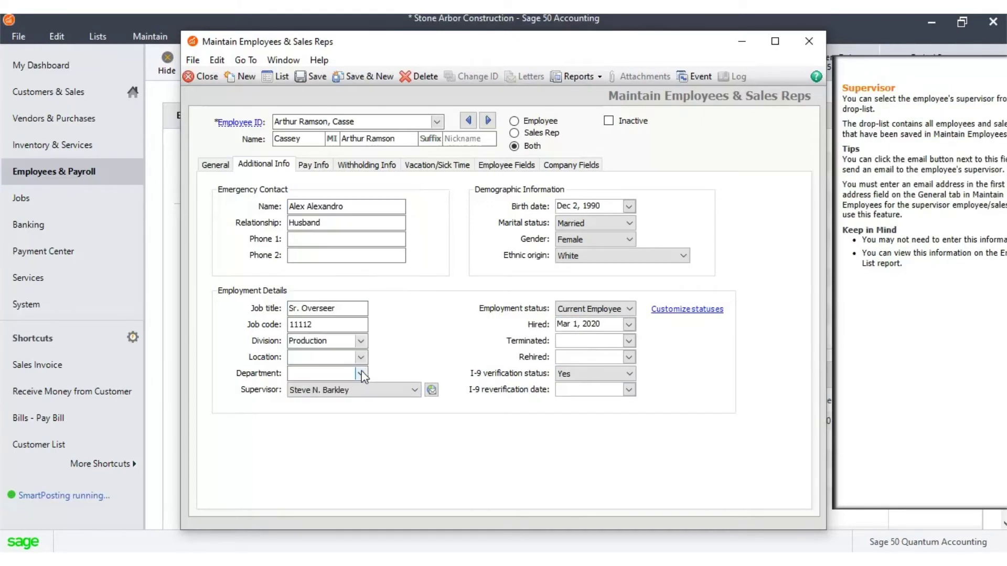
pyautogui.click(361, 373)
pyautogui.click(374, 418)
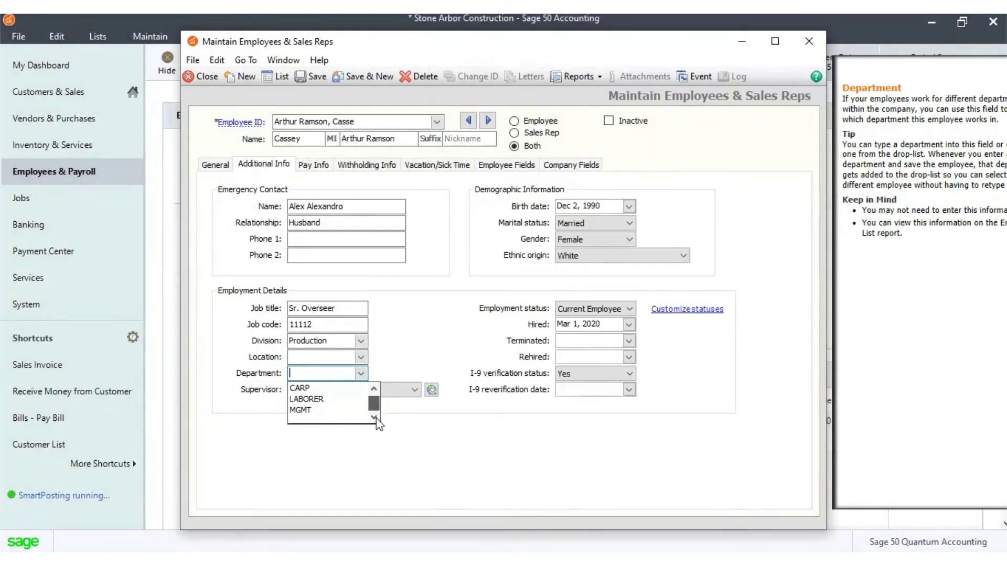
pyautogui.click(304, 410)
pyautogui.click(361, 357)
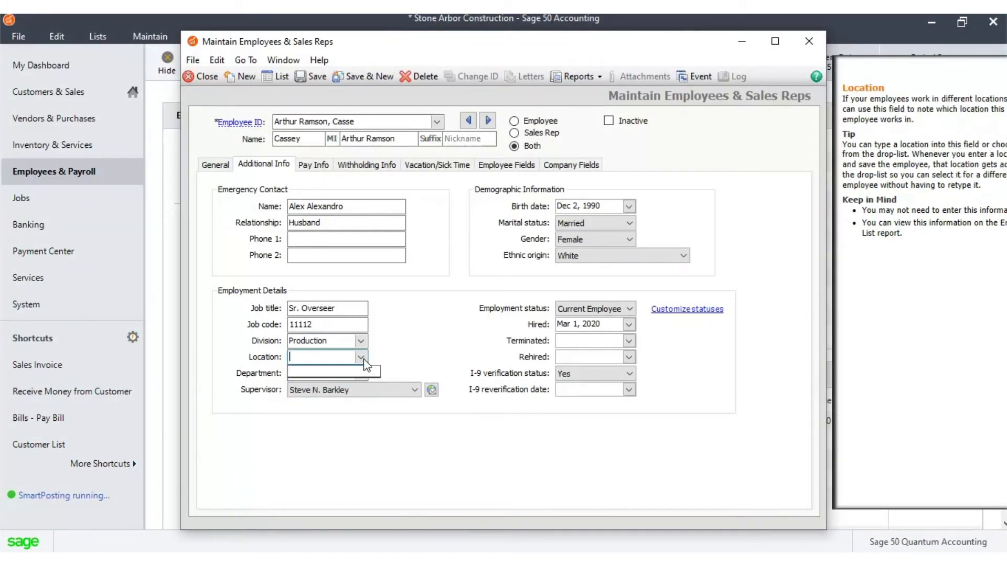
pyautogui.click(365, 363)
pyautogui.click(316, 165)
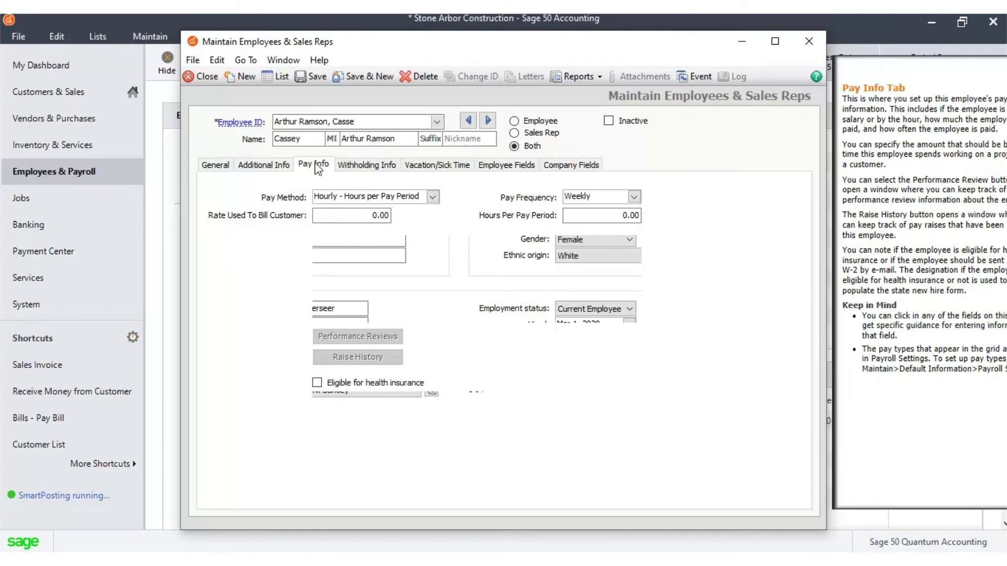
# Step: Set pay frequency to Bi-weekly and the customer billing rate to 60.00
pyautogui.click(634, 196)
pyautogui.click(631, 217)
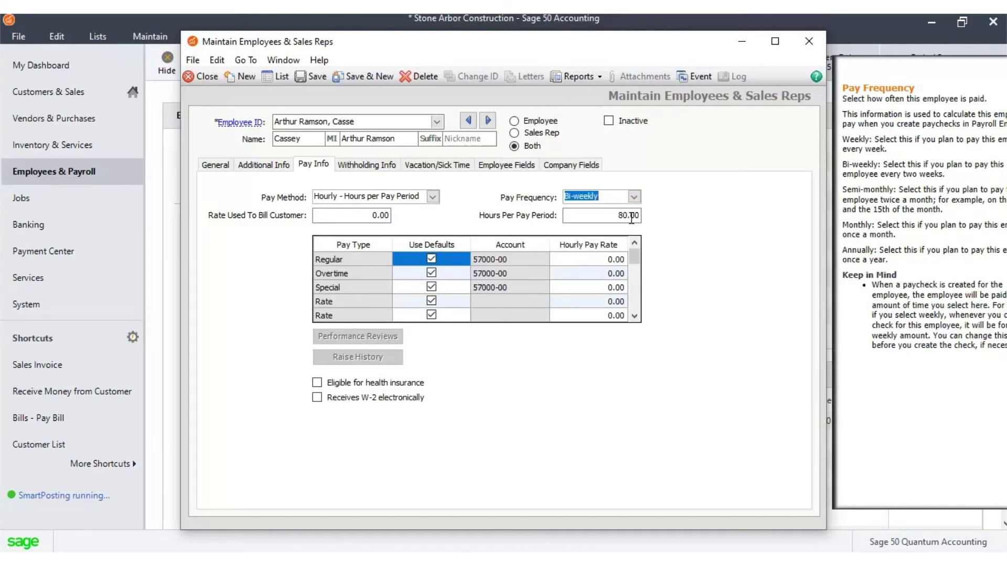
pyautogui.click(377, 215)
pyautogui.write('6')
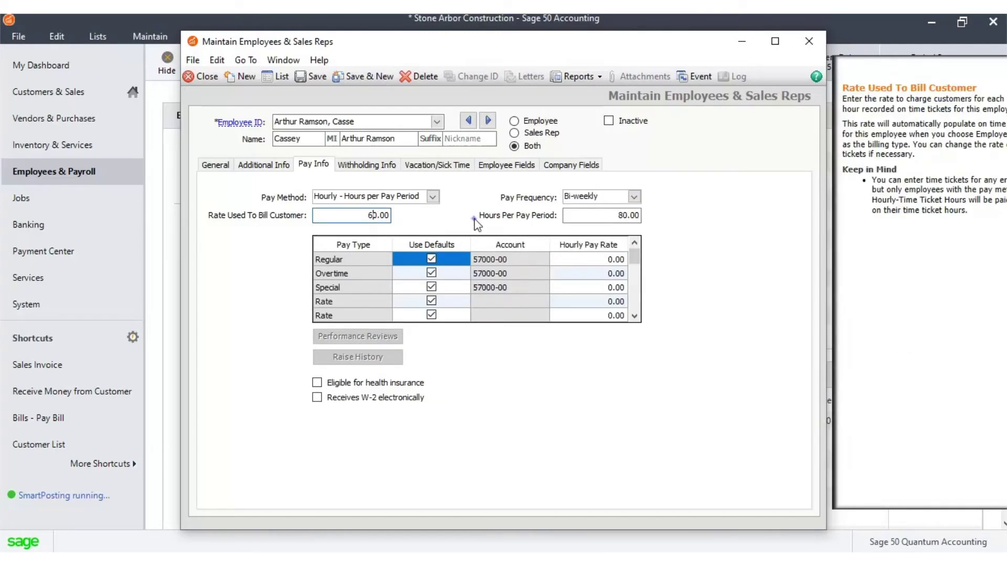
pyautogui.click(459, 278)
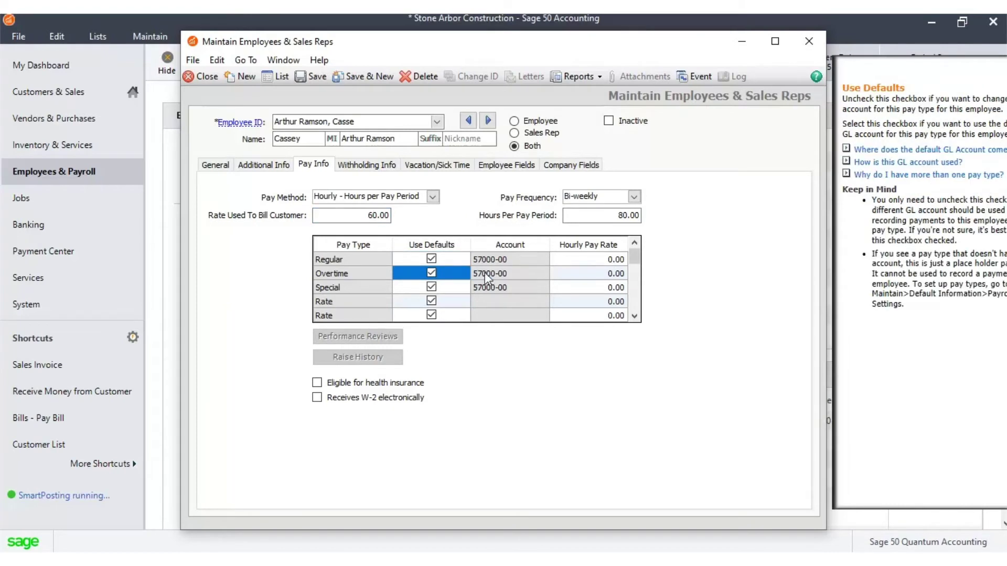
# Step: Enter hourly pay rates: Regular 36.00, Overtime 22.00, Special 10.00
pyautogui.click(579, 273)
pyautogui.click(601, 260)
pyautogui.write('3')
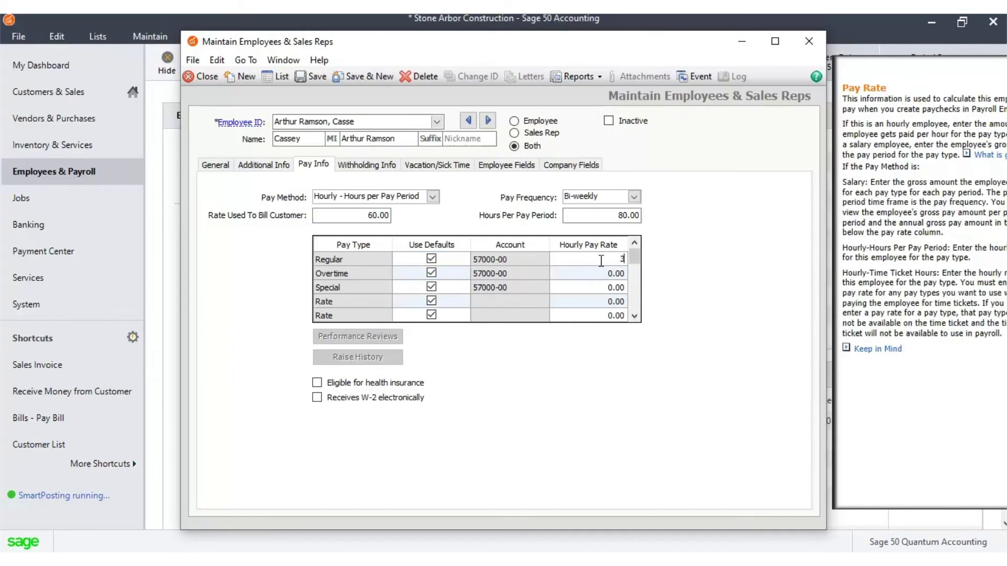
pyautogui.write('6')
pyautogui.click(604, 274)
pyautogui.write('22')
pyautogui.click(603, 287)
pyautogui.write('10')
pyautogui.click(619, 302)
pyautogui.click(635, 316)
pyautogui.click(635, 316)
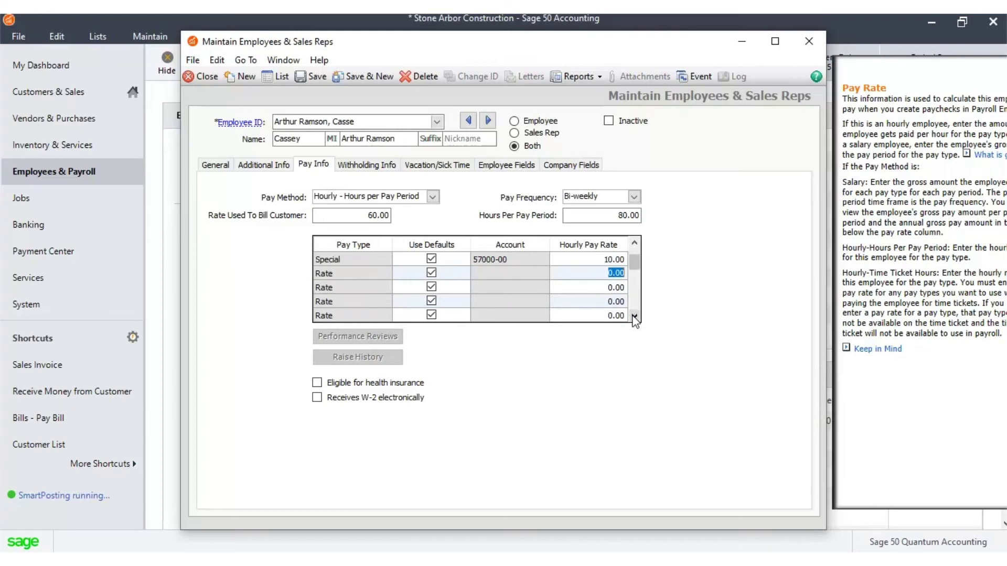
pyautogui.click(634, 316)
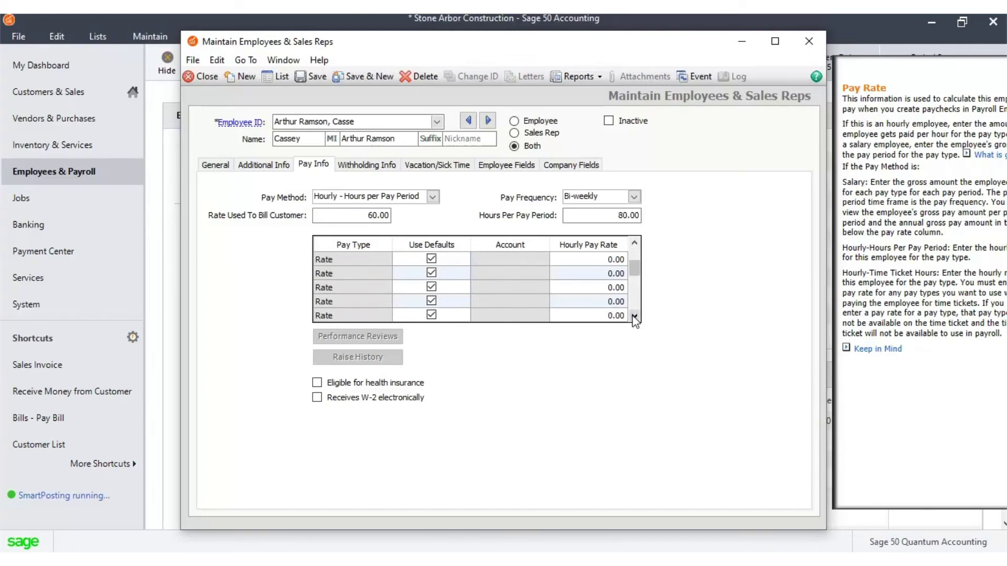
pyautogui.click(635, 316)
pyautogui.moveTo(635, 278); pyautogui.dragTo(634, 247)
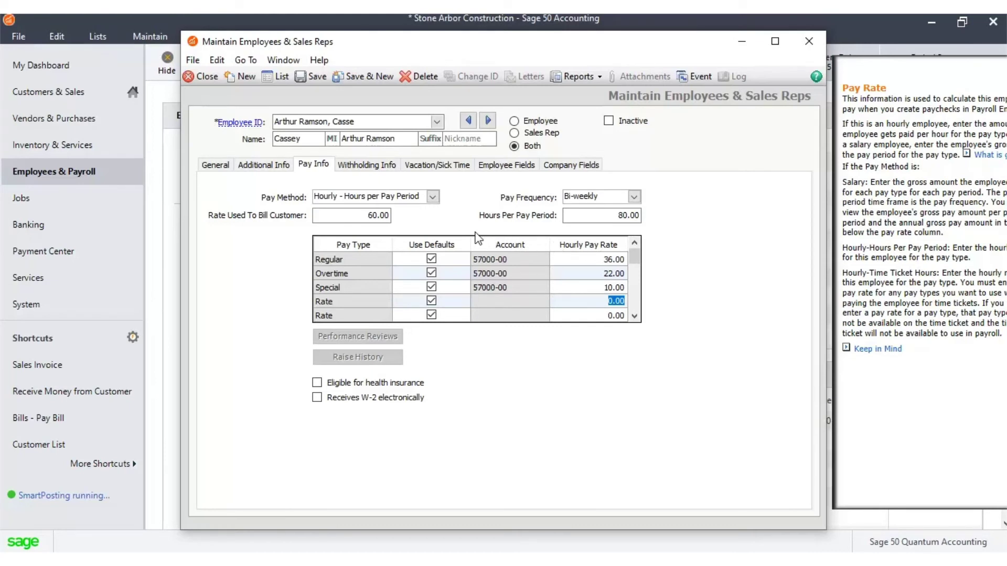
pyautogui.click(381, 167)
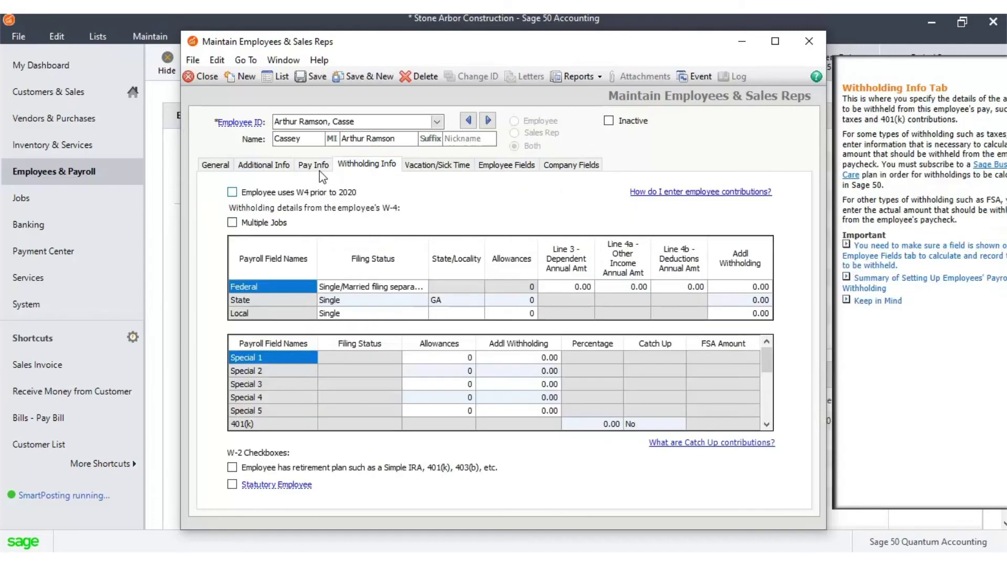
# Step: On Withholding Info, keep the 2020-or-later W-4 setup with zero Federal Line 3, 4a and 4b amounts
pyautogui.click(271, 194)
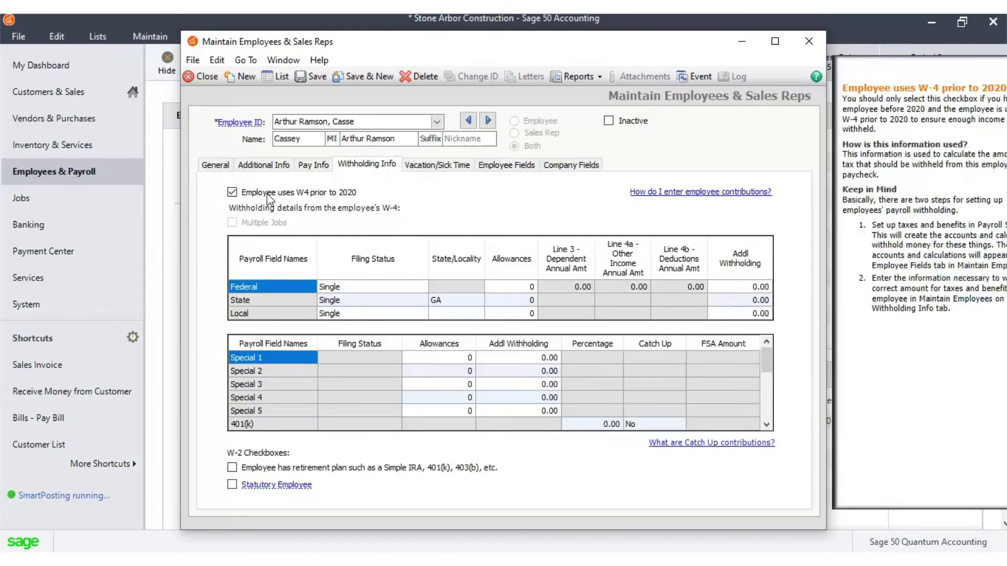
pyautogui.click(233, 193)
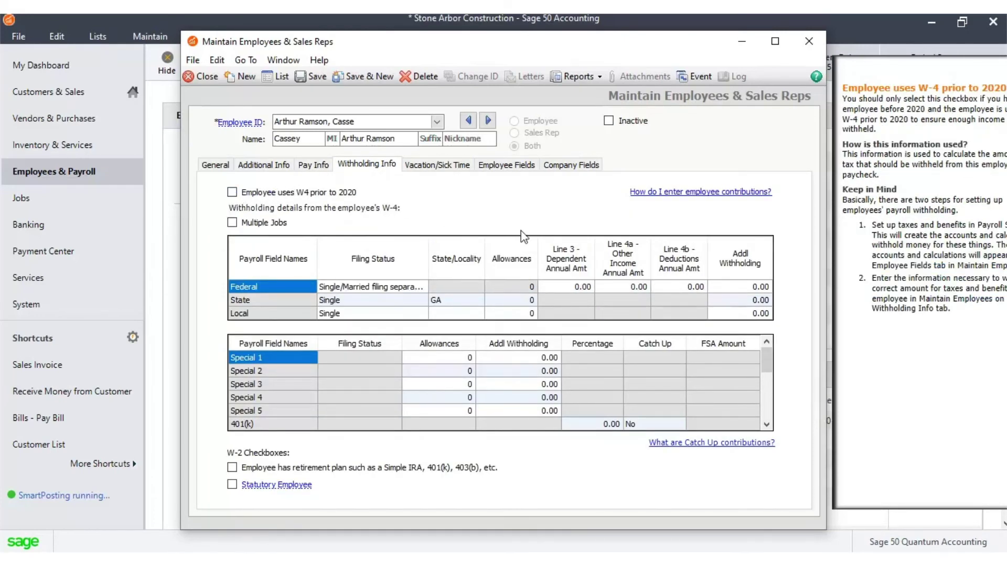
pyautogui.click(569, 289)
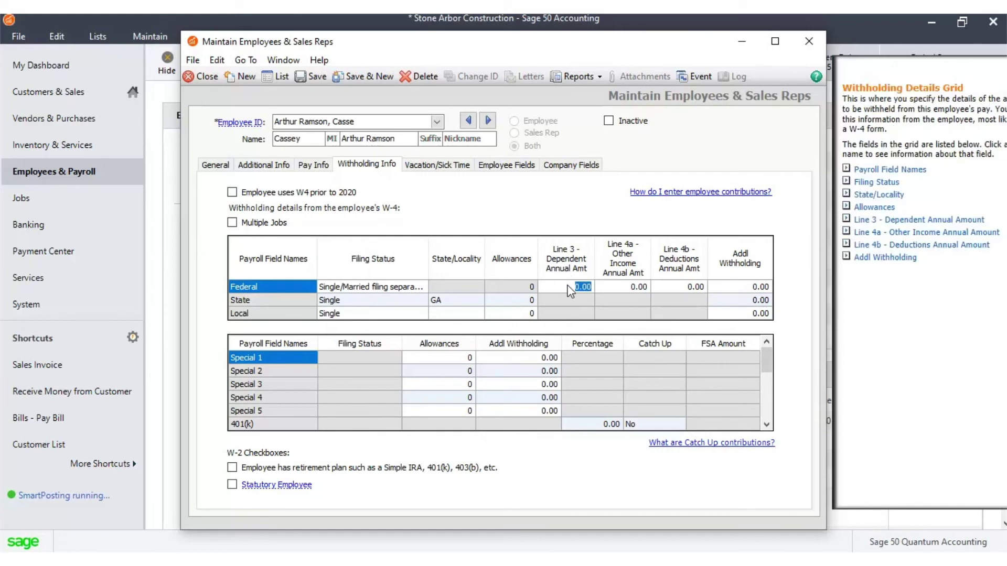
pyautogui.click(635, 289)
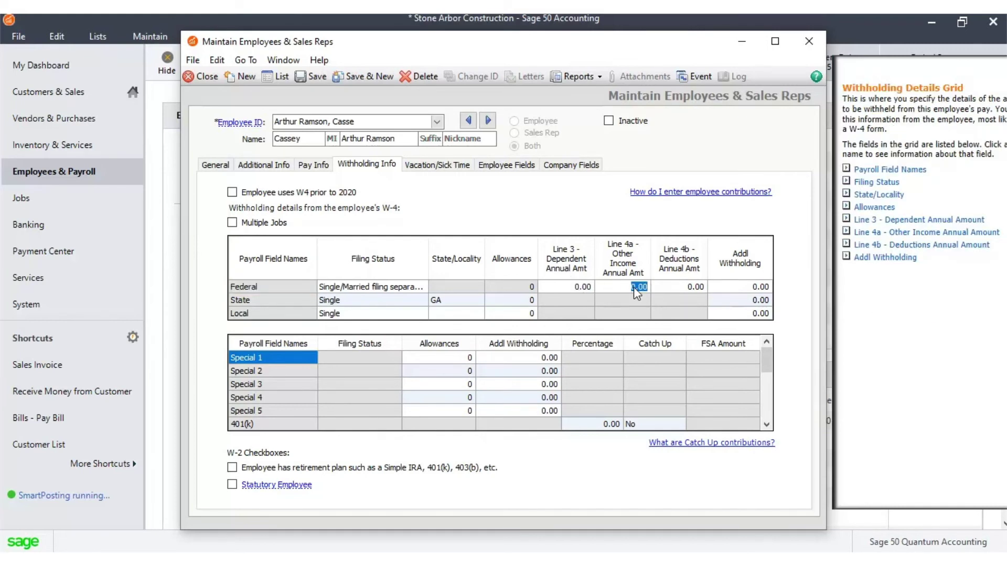
pyautogui.click(682, 286)
pyautogui.click(446, 167)
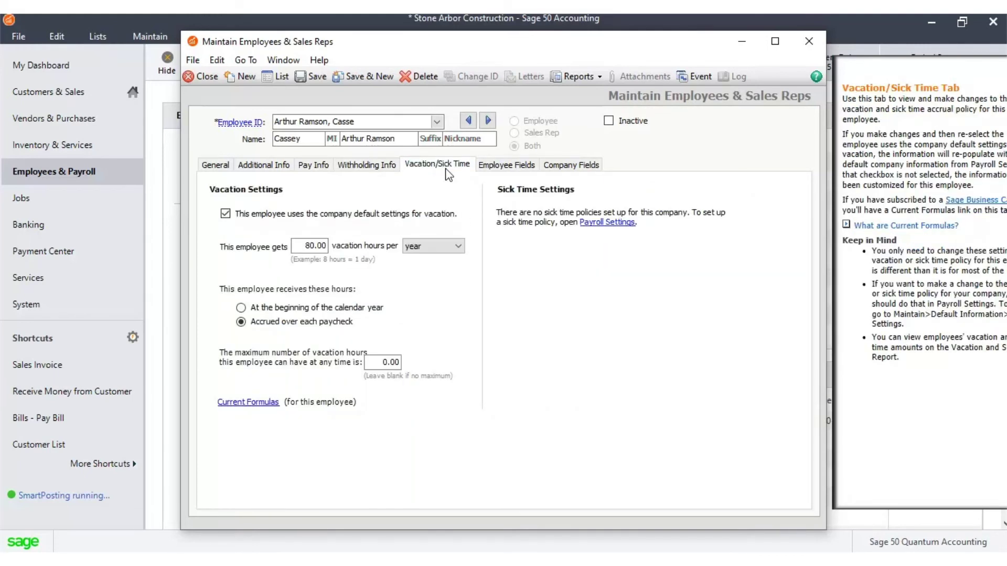
# Step: Review the Employee Fields and Company Fields tabs, ending on liability 23400-00 and expense 72000-00
pyautogui.click(505, 167)
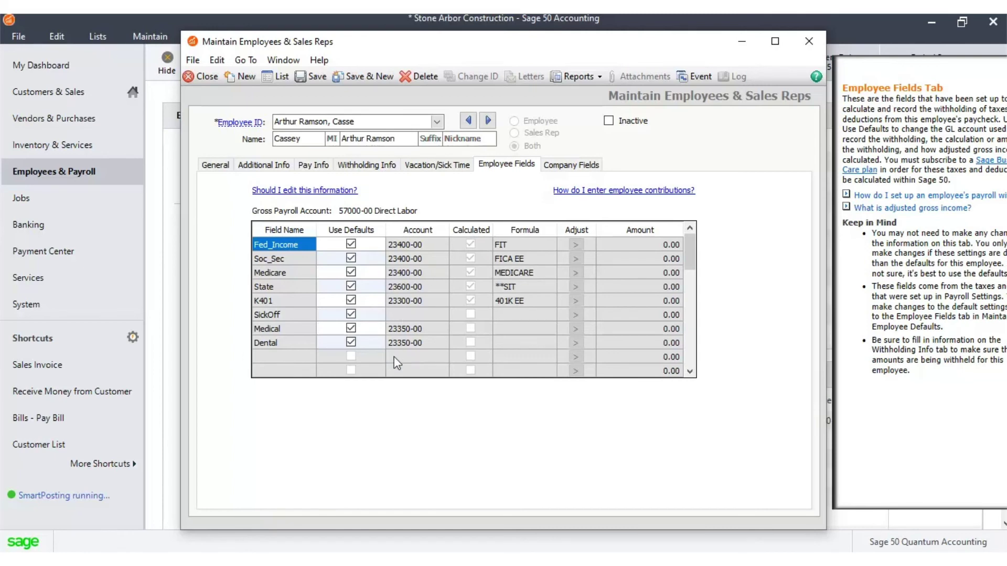
pyautogui.click(576, 165)
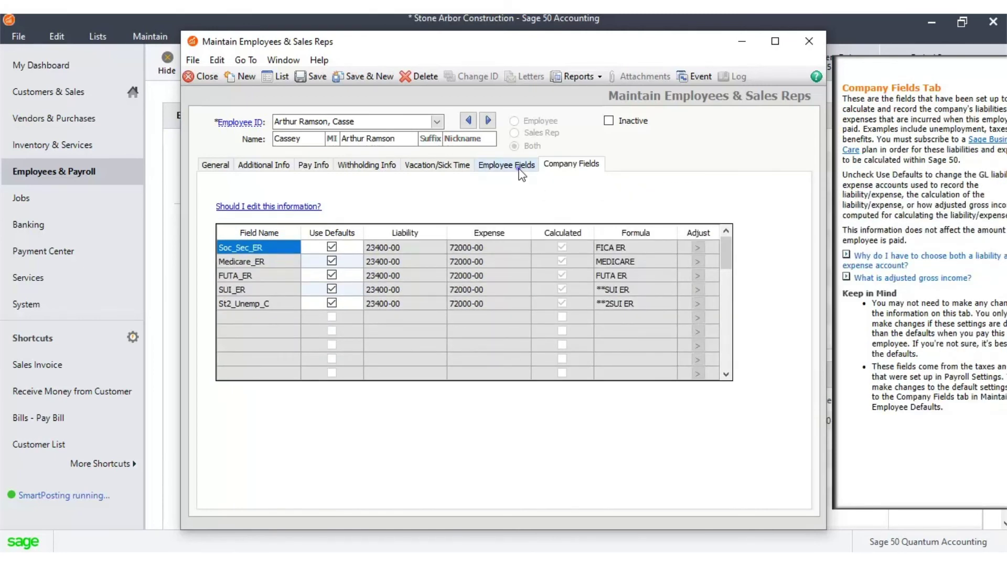
pyautogui.click(519, 168)
pyautogui.click(565, 166)
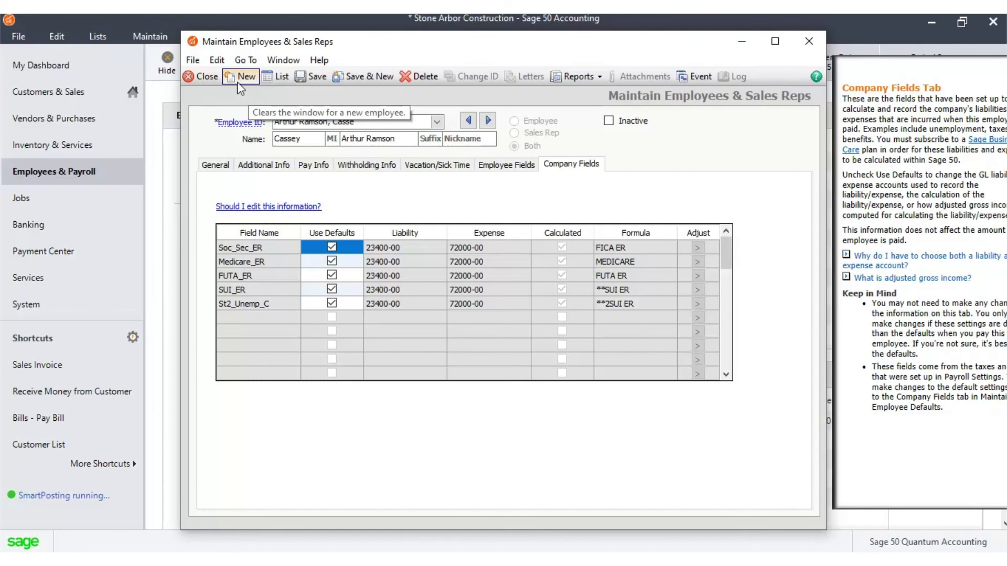
# Step: Save the new employee and confirm it is listed in the Employee List as type Both
pyautogui.click(318, 78)
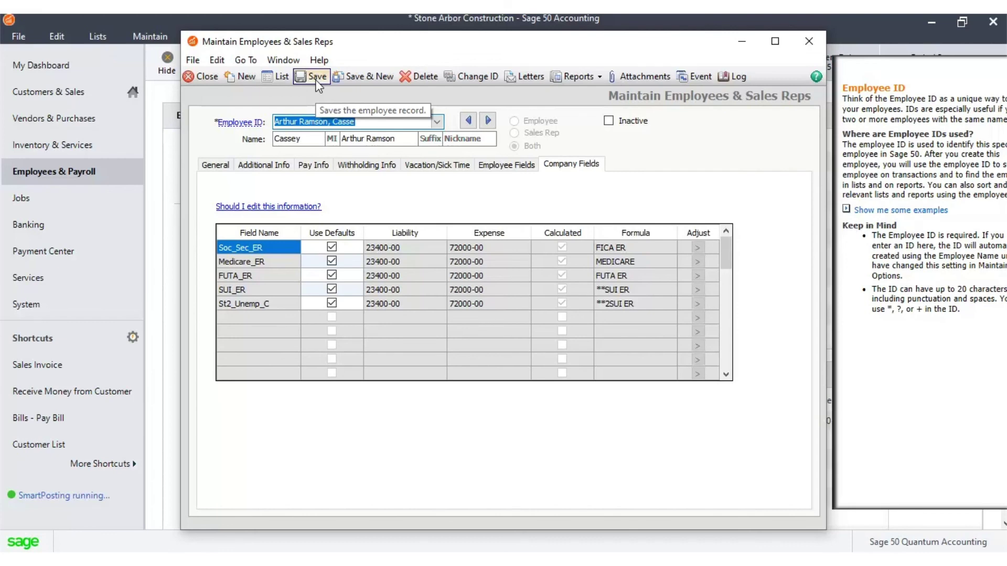
pyautogui.click(818, 41)
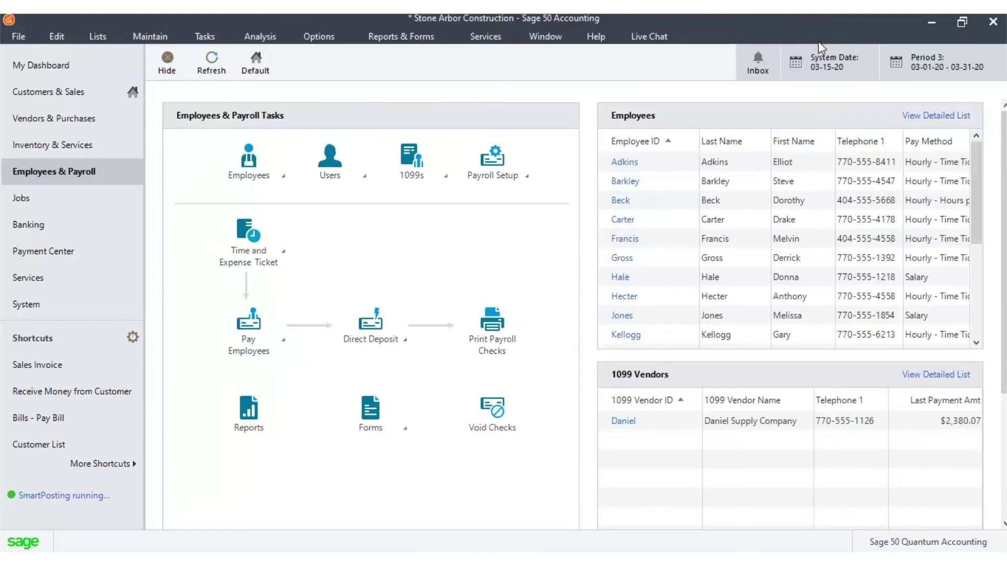
pyautogui.click(284, 177)
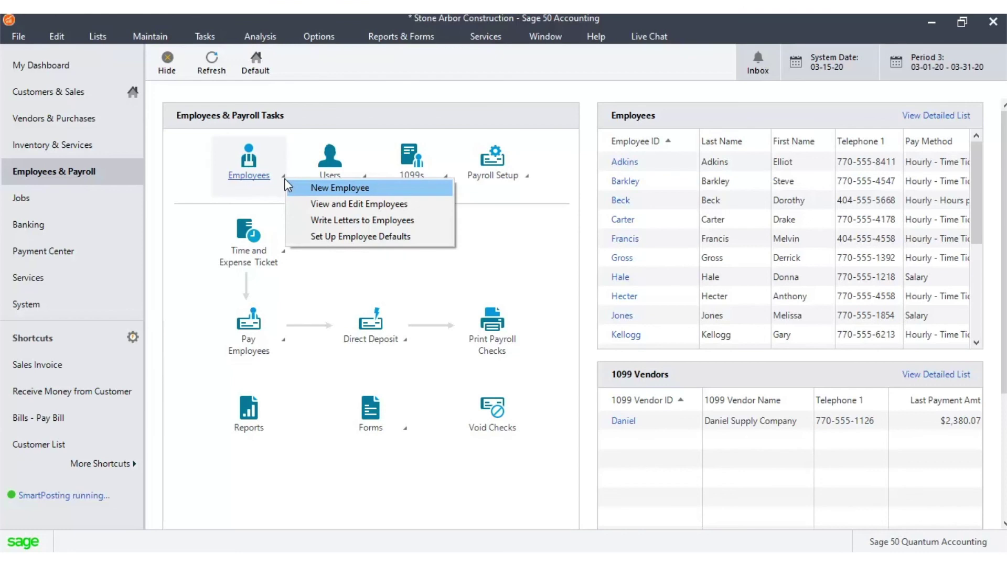
pyautogui.click(318, 204)
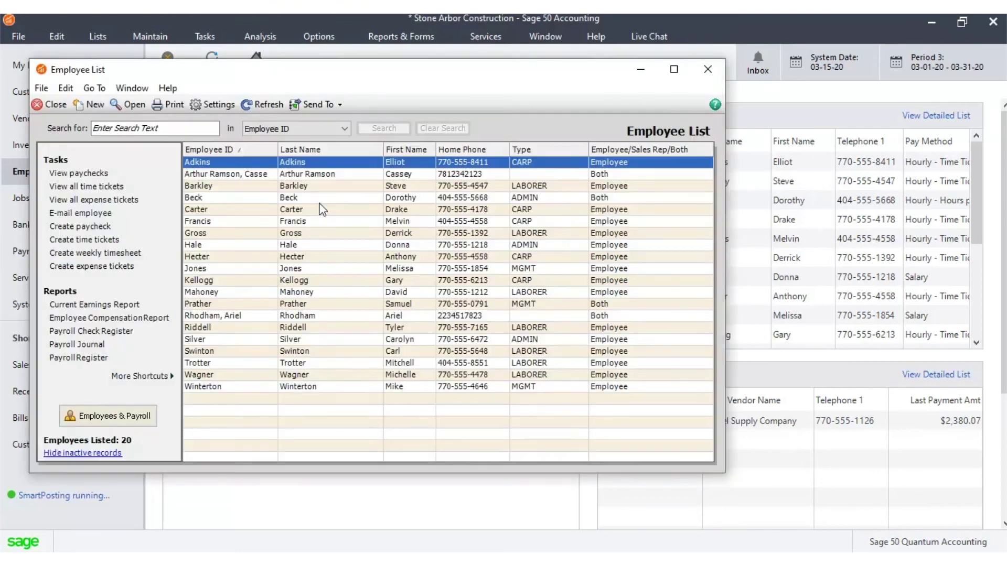
pyautogui.click(202, 175)
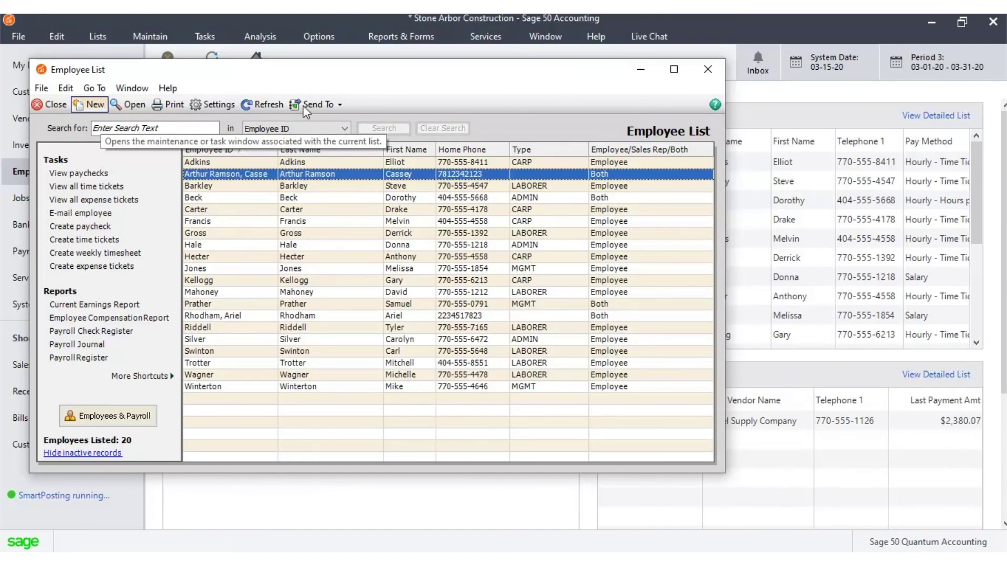
pyautogui.click(707, 69)
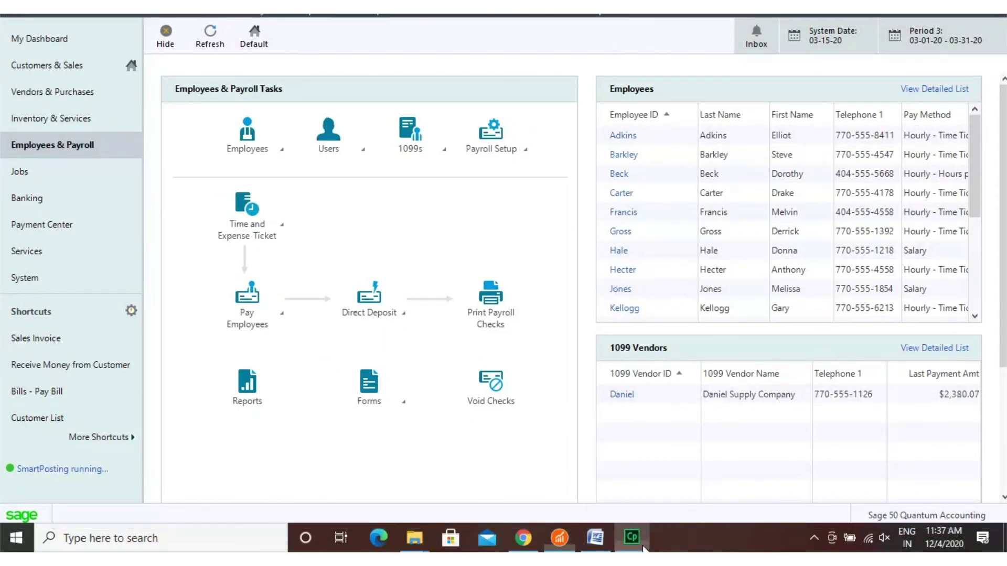